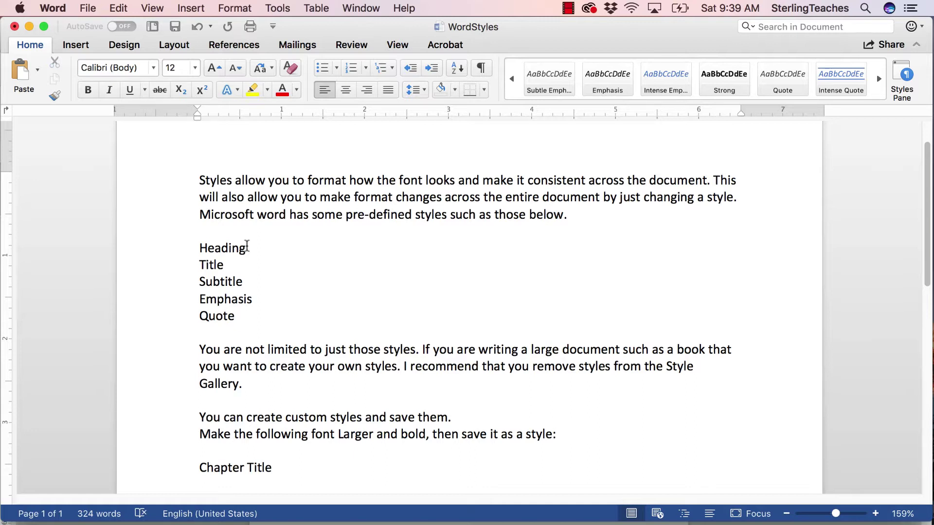
- Apply the Heading 1 style to the "Heading" line in the list of sample styles
left_click_drag(247, 248, 199, 249)
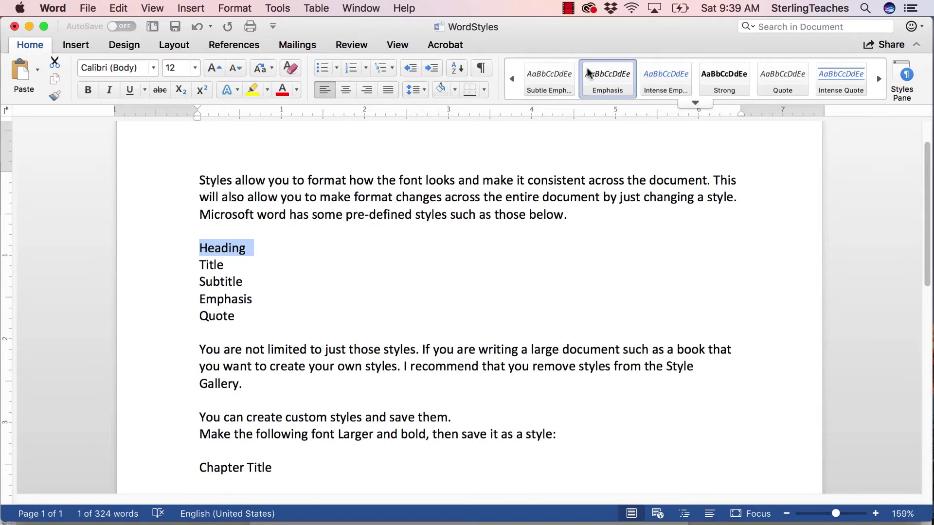
left_click(695, 104)
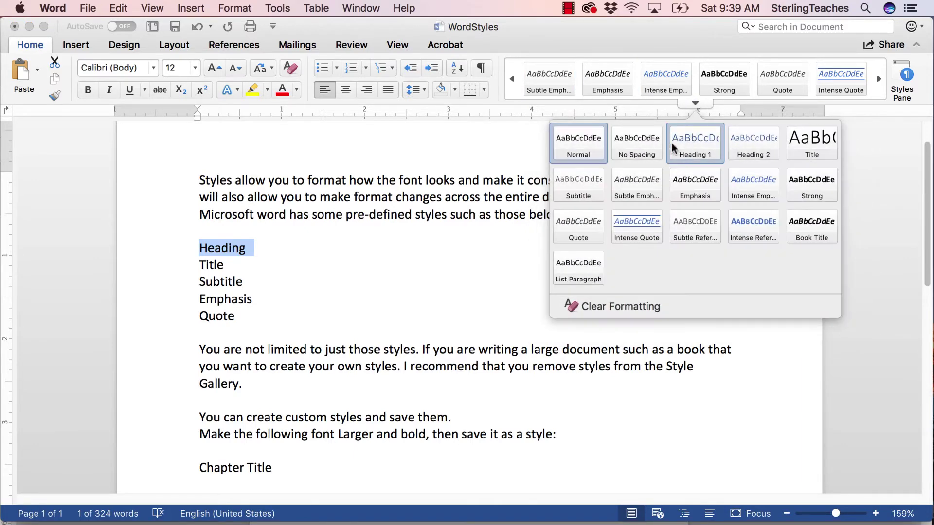
left_click(701, 149)
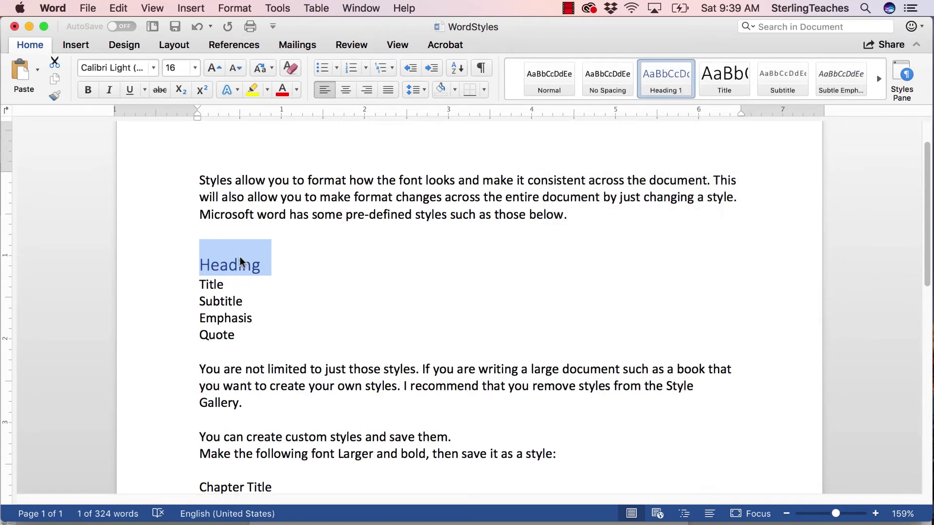
left_click(249, 286)
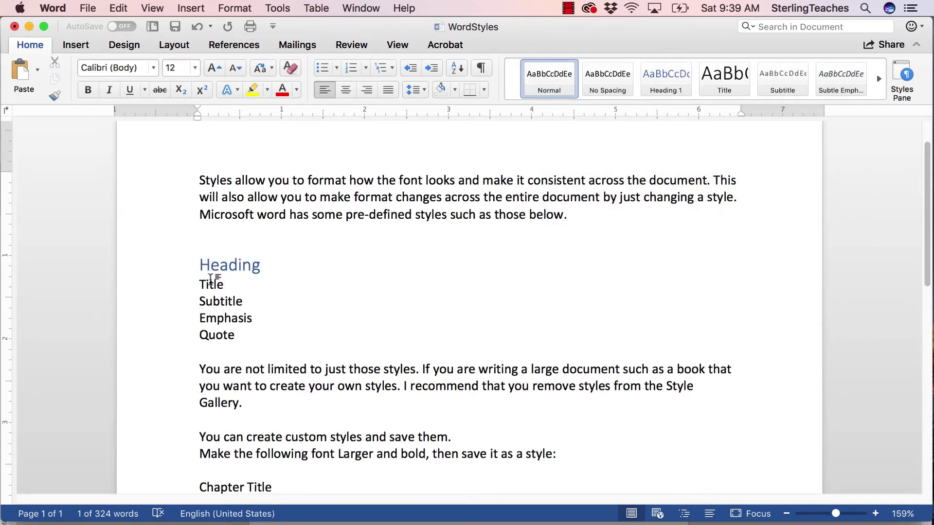
- Apply the Title style to the "Title" line and the Subtitle style to the "Subtitle" line
double_click(208, 283)
left_click(724, 78)
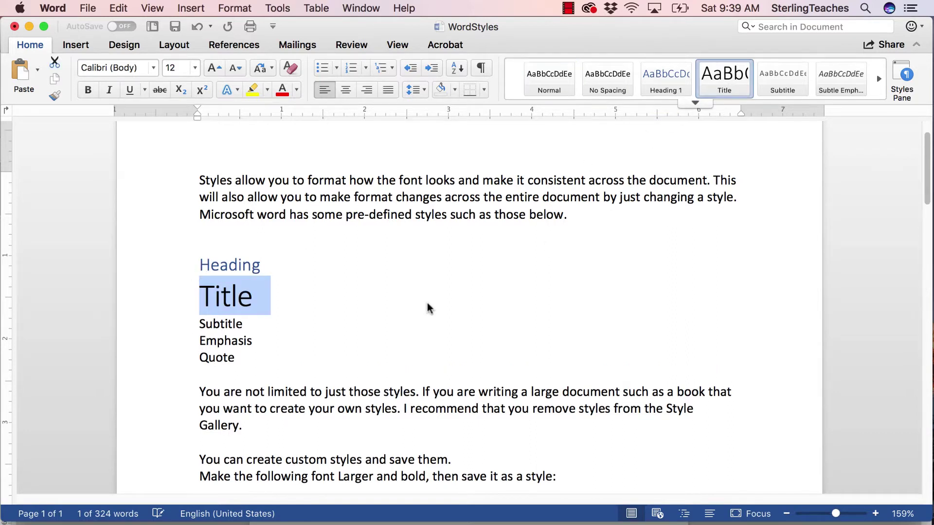
left_click(248, 324)
double_click(230, 324)
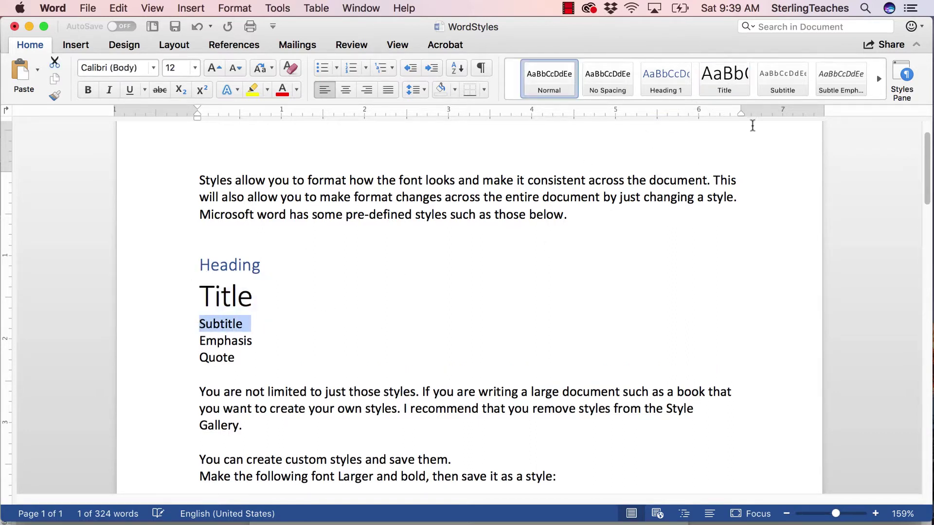
left_click(794, 74)
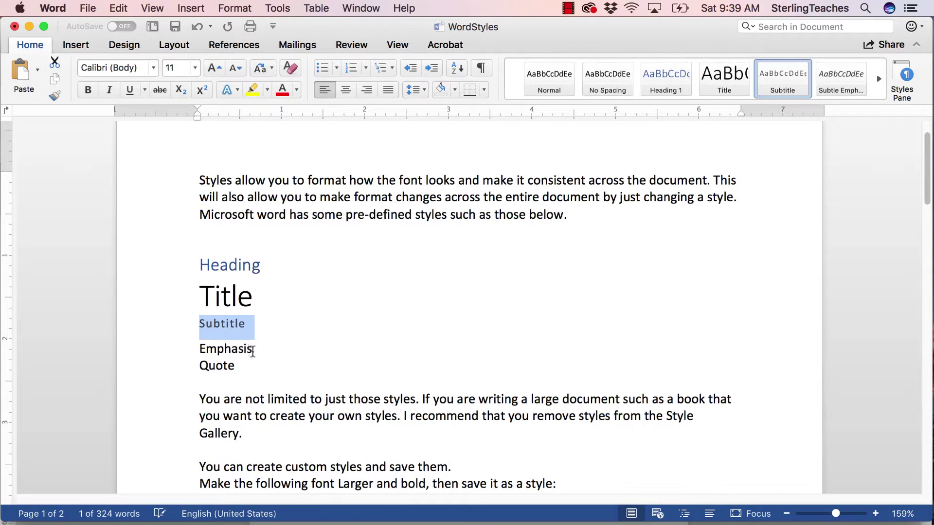
- Apply the Emphasis style to the "Emphasis" line in the list of sample styles
left_click_drag(253, 350, 192, 348)
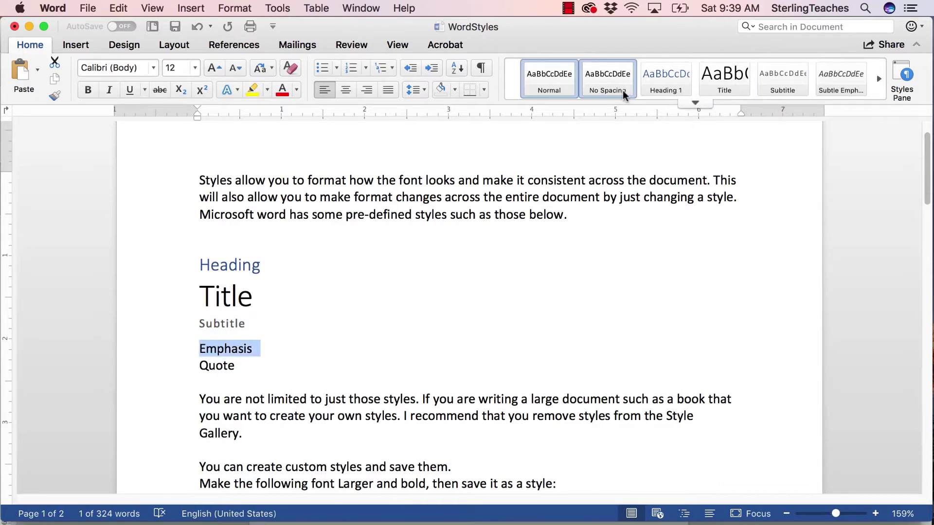
left_click(696, 104)
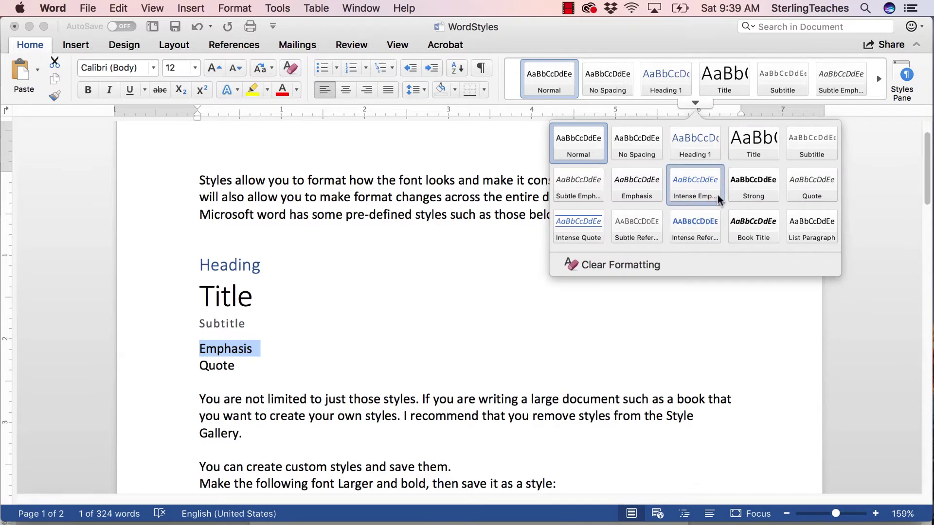
left_click(649, 195)
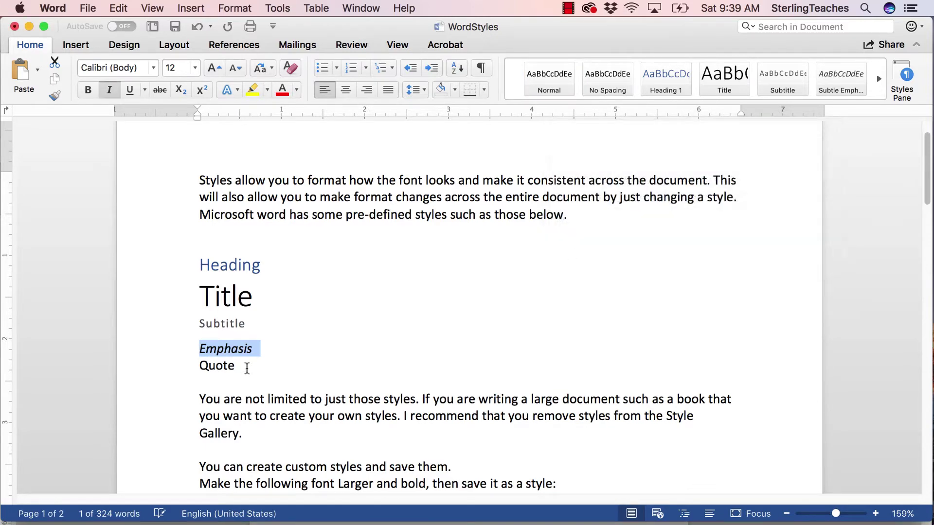
- Apply the Quote style to the "Quote" line at the end of the sample list
double_click(201, 365)
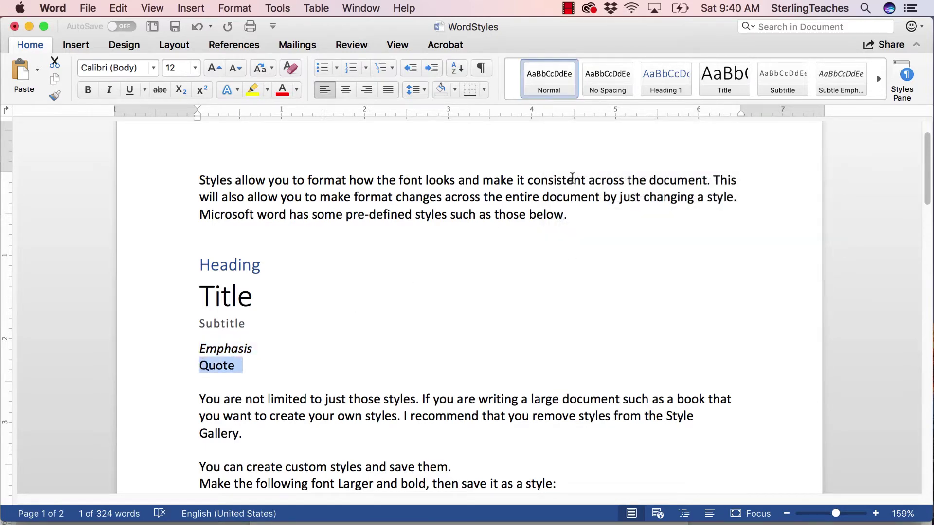
left_click(695, 103)
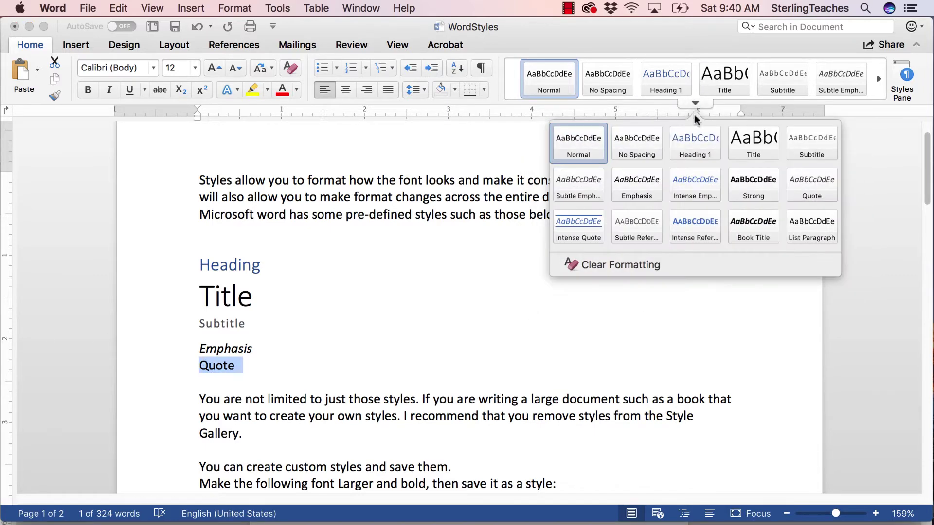
left_click(817, 191)
left_click(442, 377)
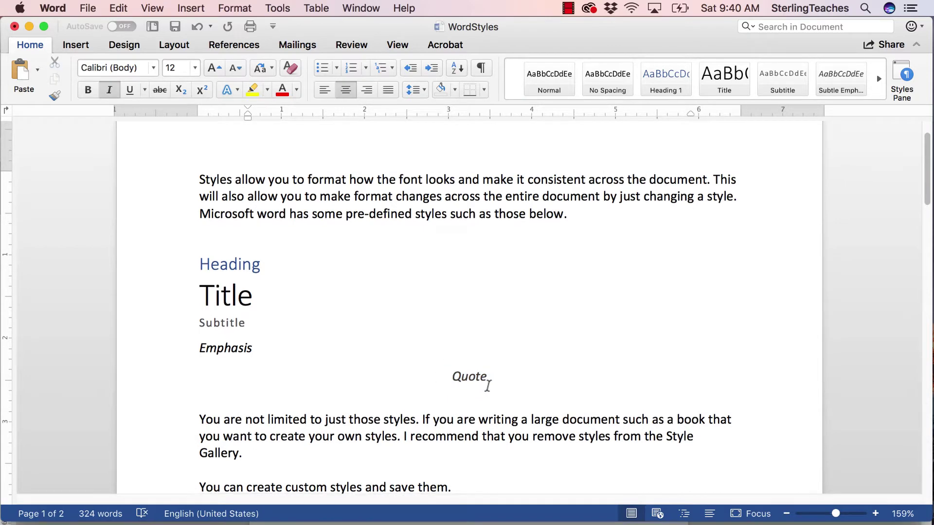
- Remove the Normal, No Spacing, Heading 1 and Title styles from the Style Gallery
scroll(488, 385, "down", 3)
scroll(488, 386, "down", 6)
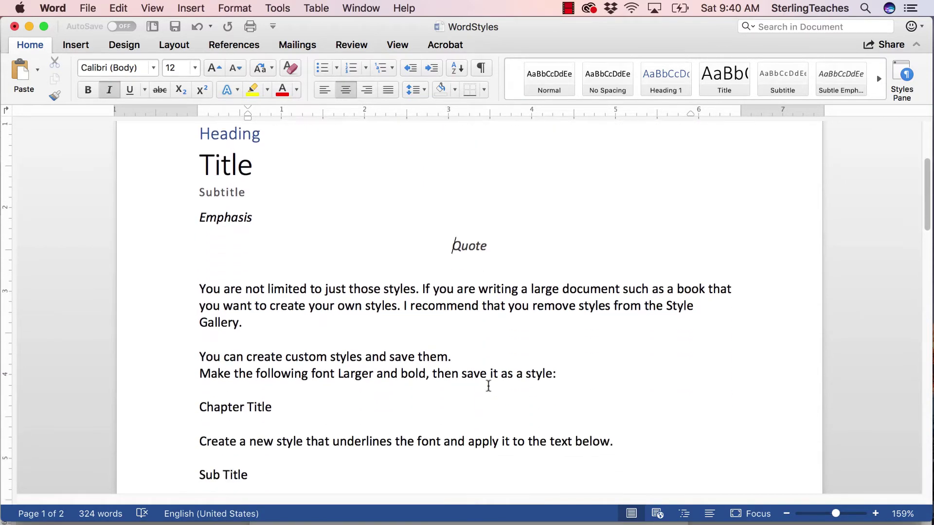
scroll(488, 386, "down", 1)
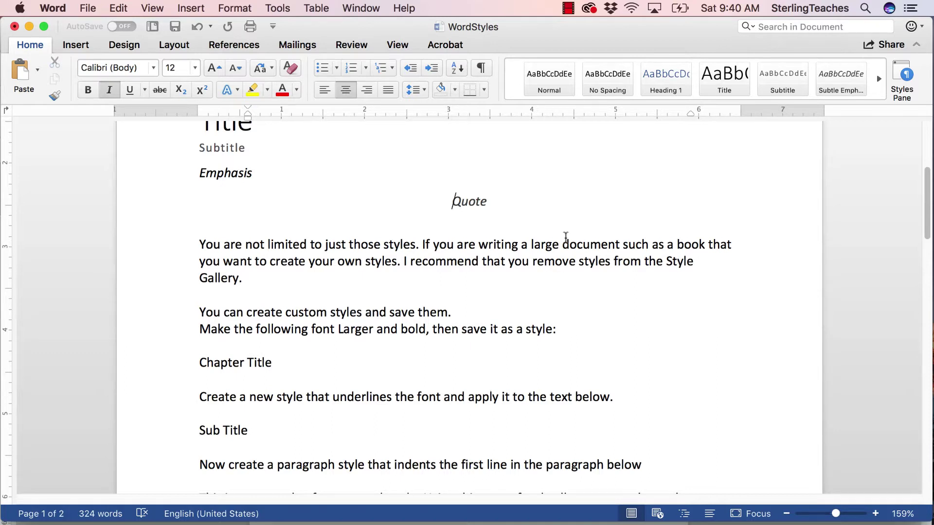
right_click(555, 73)
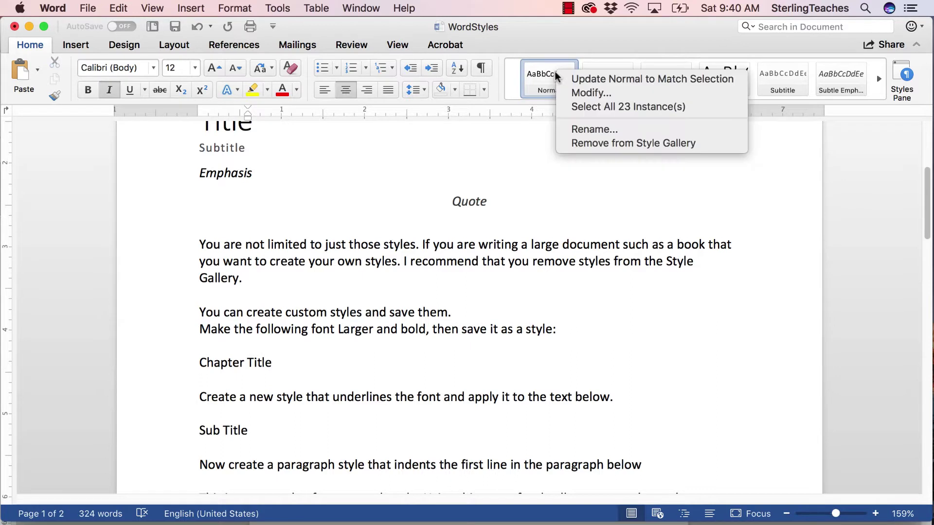
left_click(635, 143)
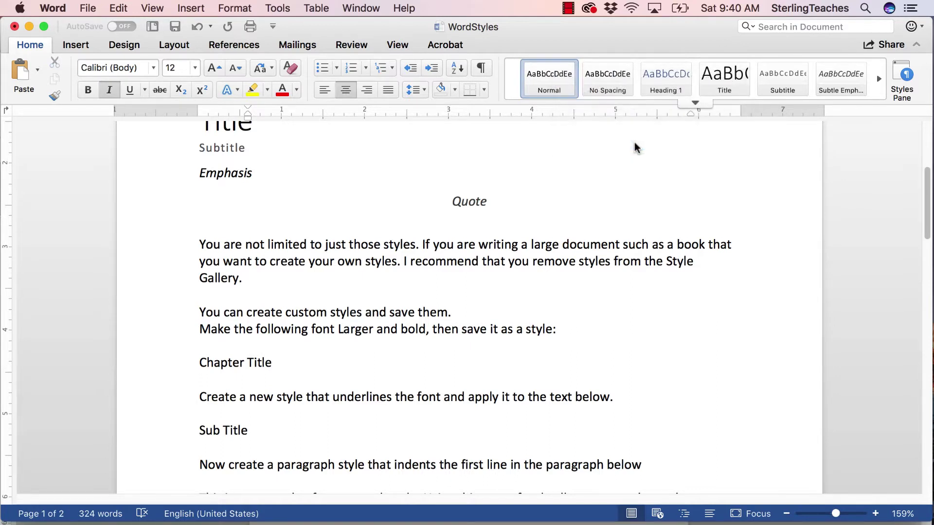
right_click(553, 71)
left_click(621, 159)
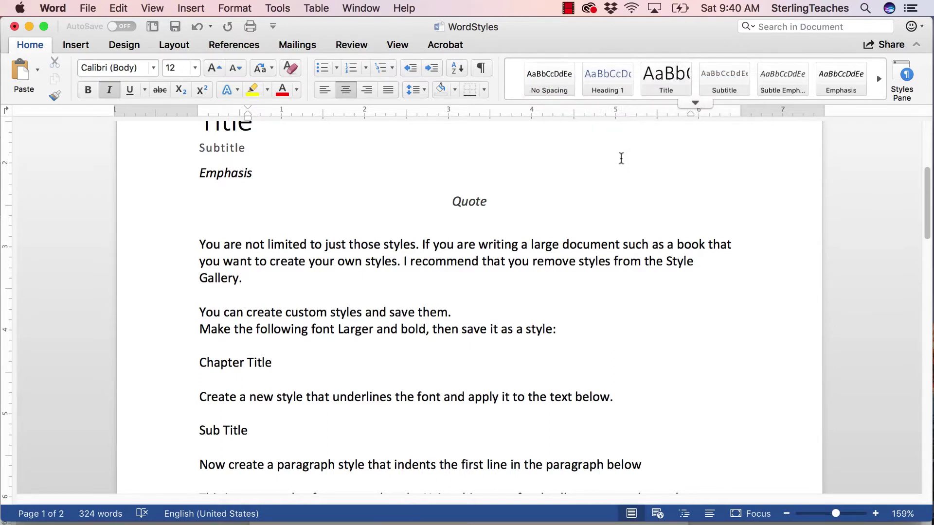
right_click(559, 88)
left_click(621, 158)
right_click(556, 86)
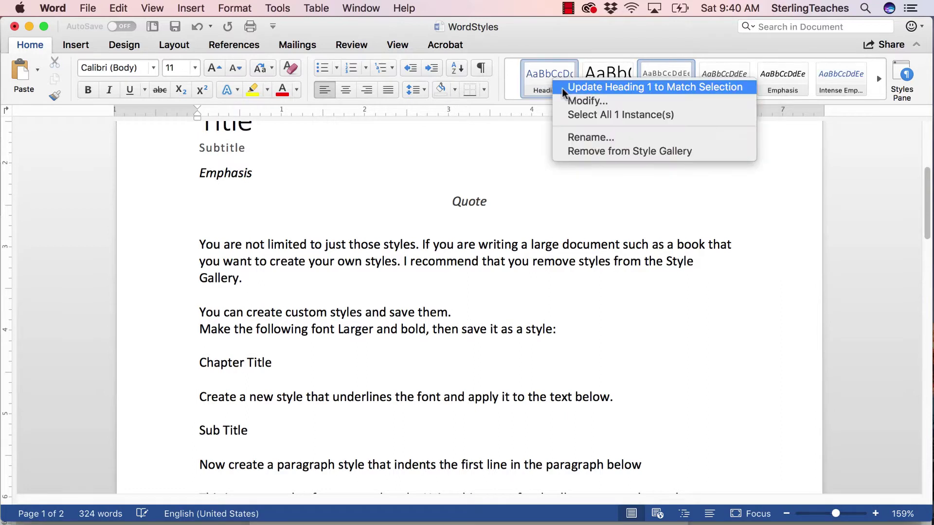
left_click(608, 154)
right_click(548, 88)
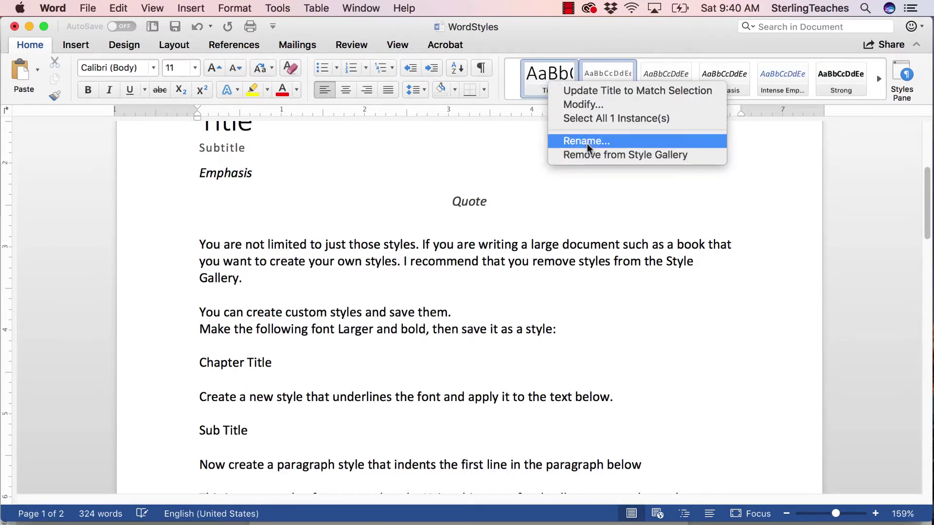
left_click(598, 154)
- Remove the Subtitle, Subtle Emphasis, Emphasis, Intense Emphasis, Strong and Quote styles from the Style Gallery
right_click(545, 79)
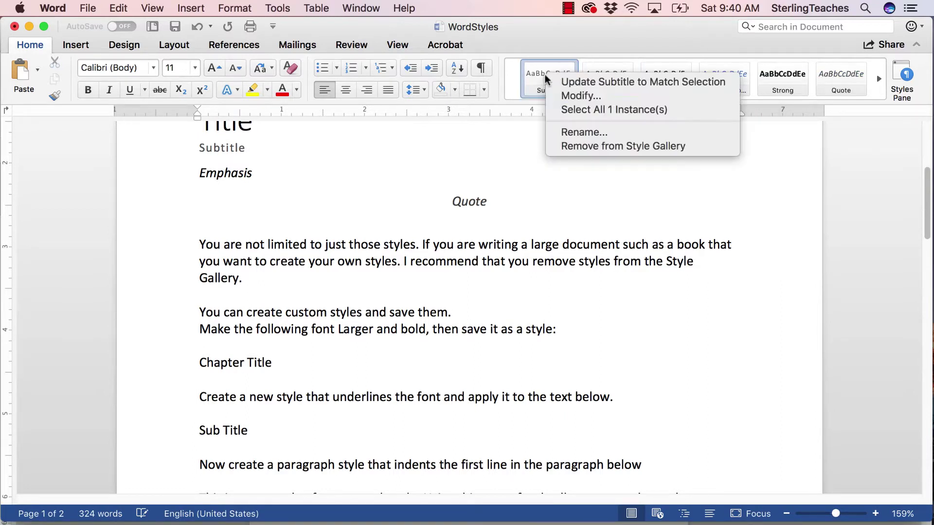
left_click(596, 144)
right_click(541, 77)
left_click(583, 150)
right_click(542, 76)
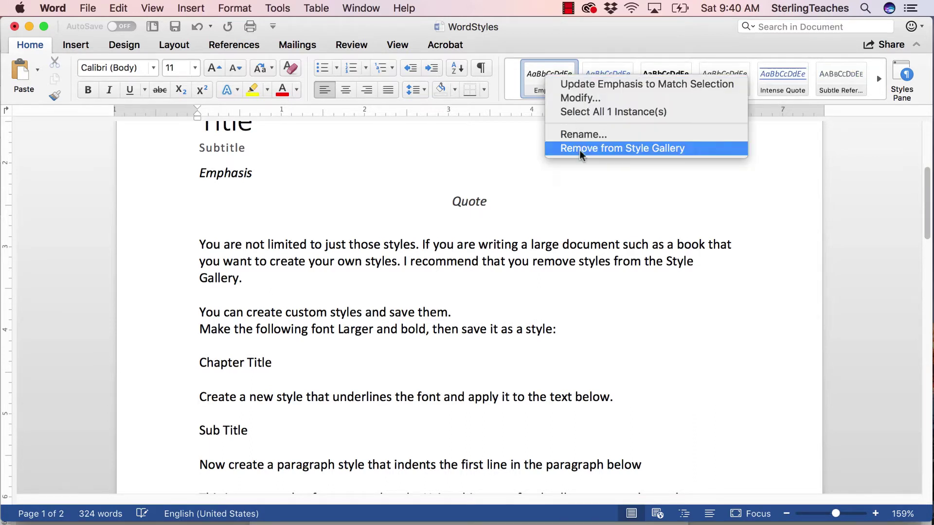
left_click(579, 149)
right_click(545, 78)
left_click(581, 149)
right_click(549, 79)
left_click(592, 153)
right_click(555, 80)
left_click(590, 153)
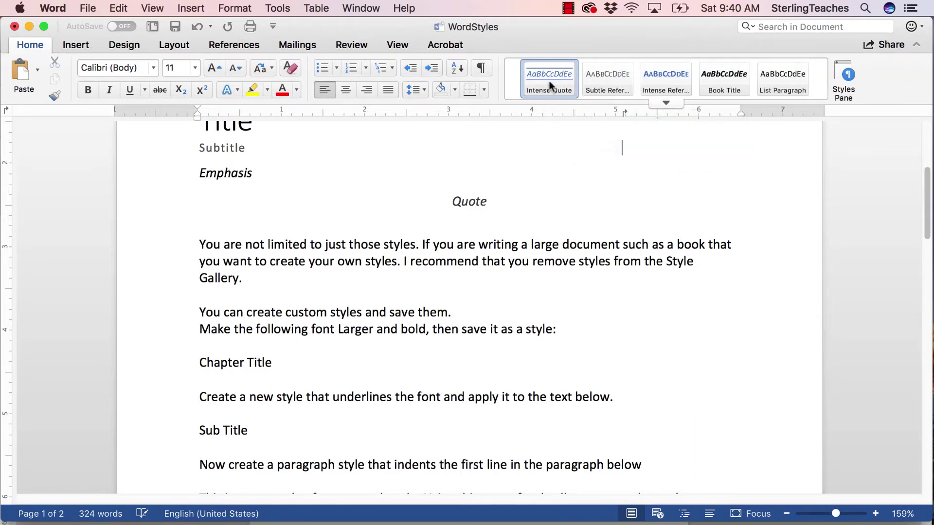
- Remove the Intense Quote, Subtle Reference, Intense Reference, Book Title and List Paragraph styles from the Style Gallery
right_click(548, 81)
left_click(588, 150)
right_click(544, 78)
left_click(590, 149)
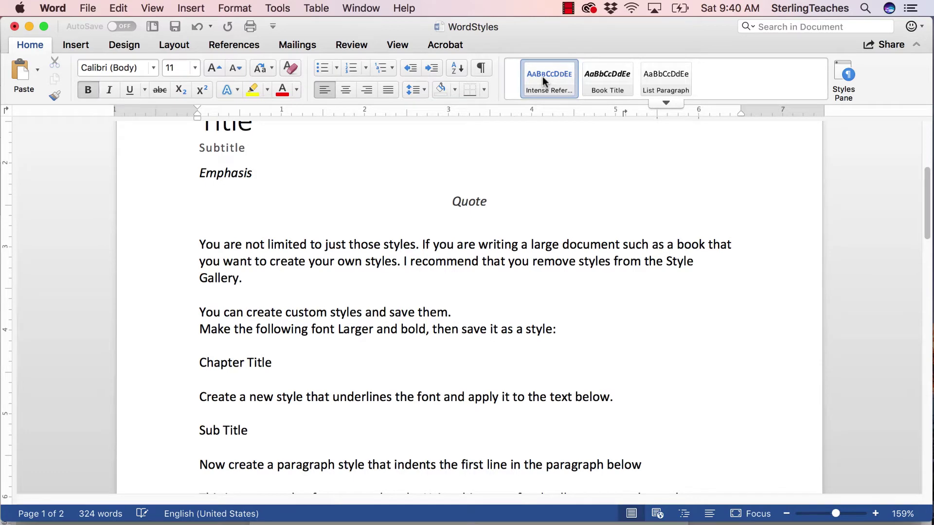
right_click(543, 77)
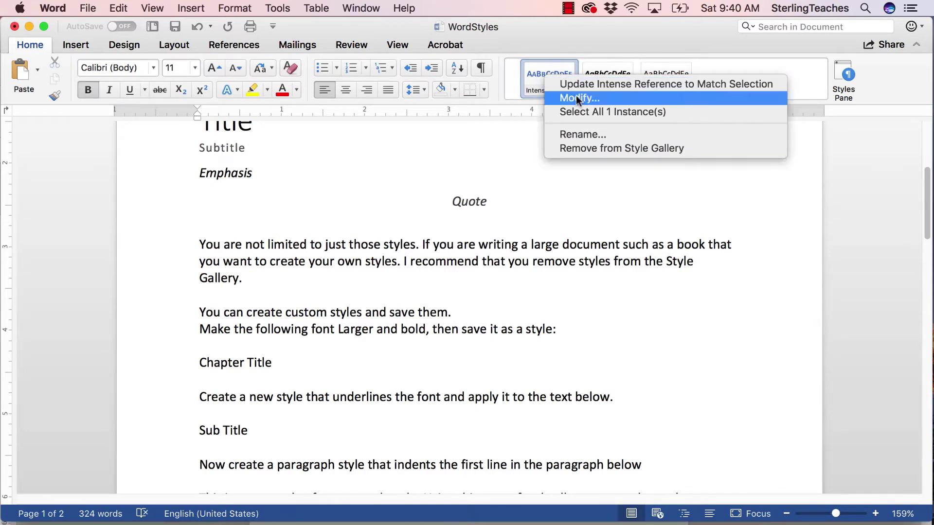
left_click(627, 148)
right_click(546, 78)
left_click(624, 148)
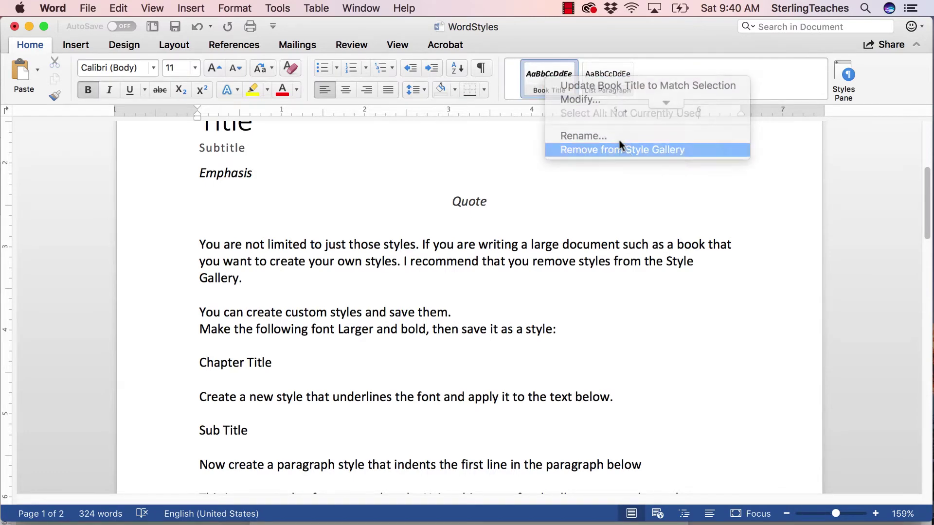
right_click(554, 78)
left_click(618, 151)
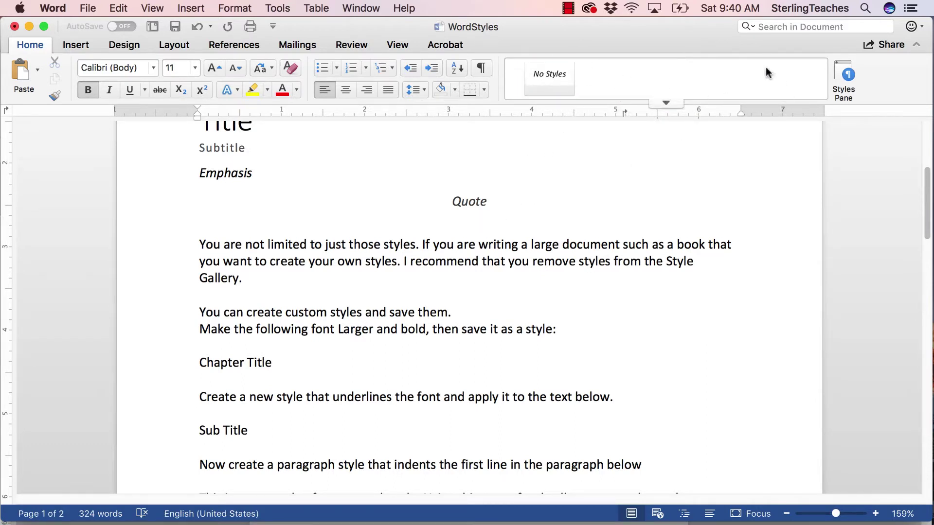
- Show the full list of document styles and limit it to Styles in use
left_click(847, 74)
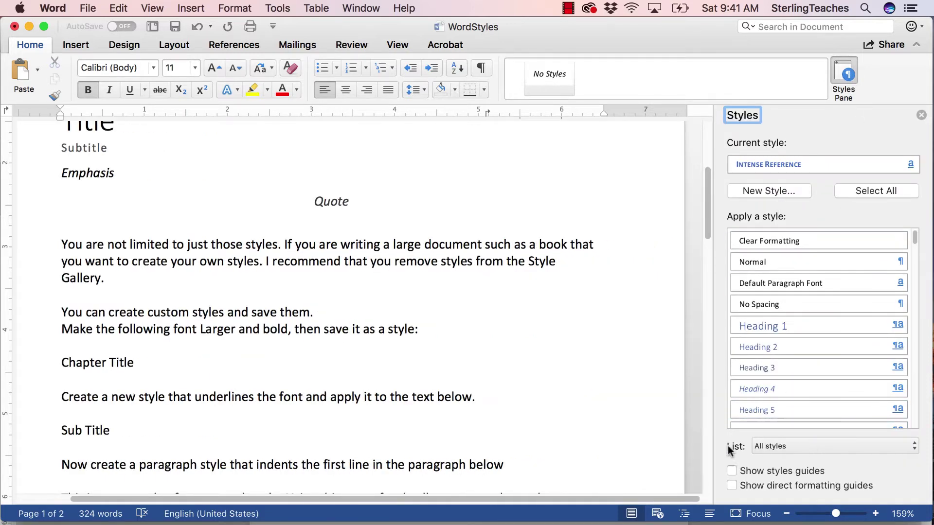
scroll(864, 314, "down", 15)
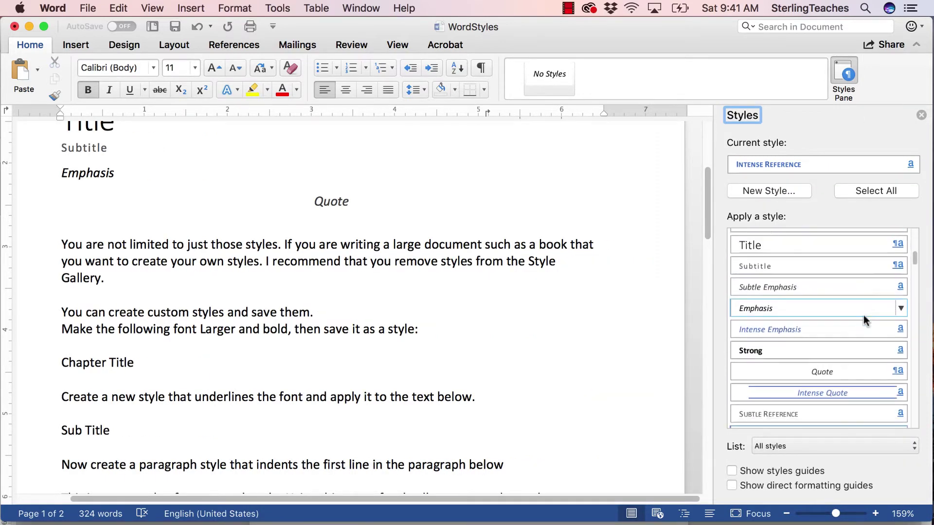
scroll(862, 315, "down", 10)
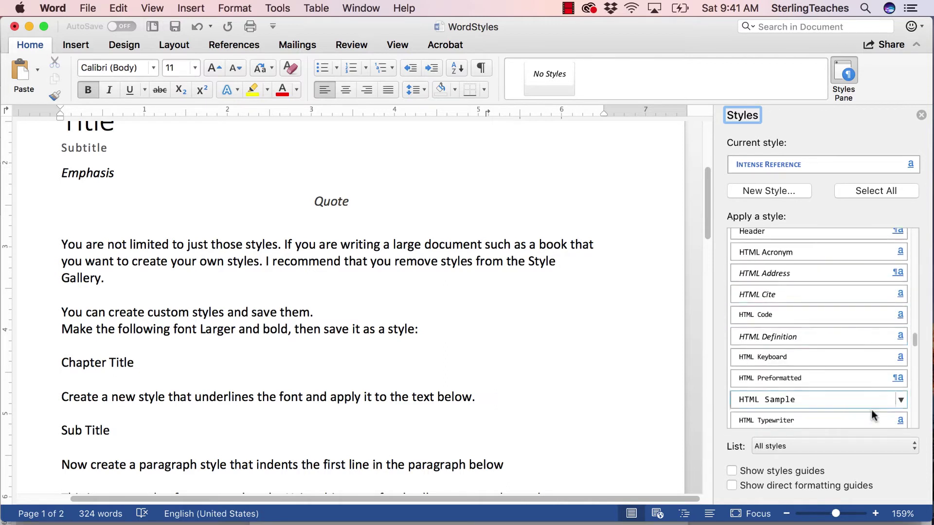
left_click(867, 446)
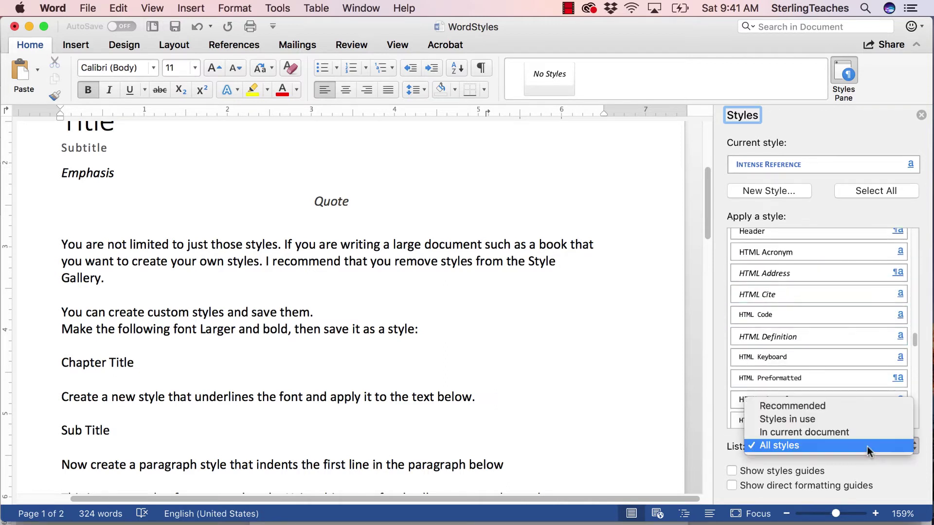
left_click(827, 435)
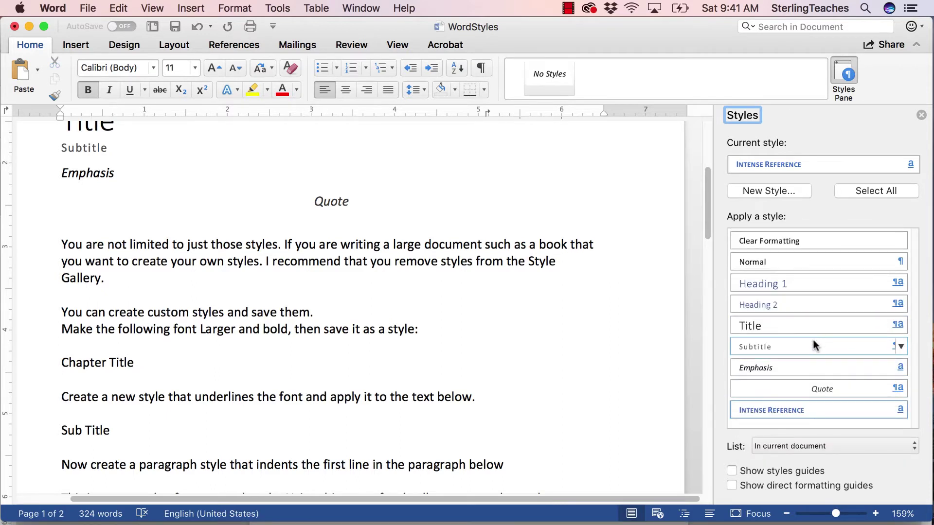
left_click(837, 445)
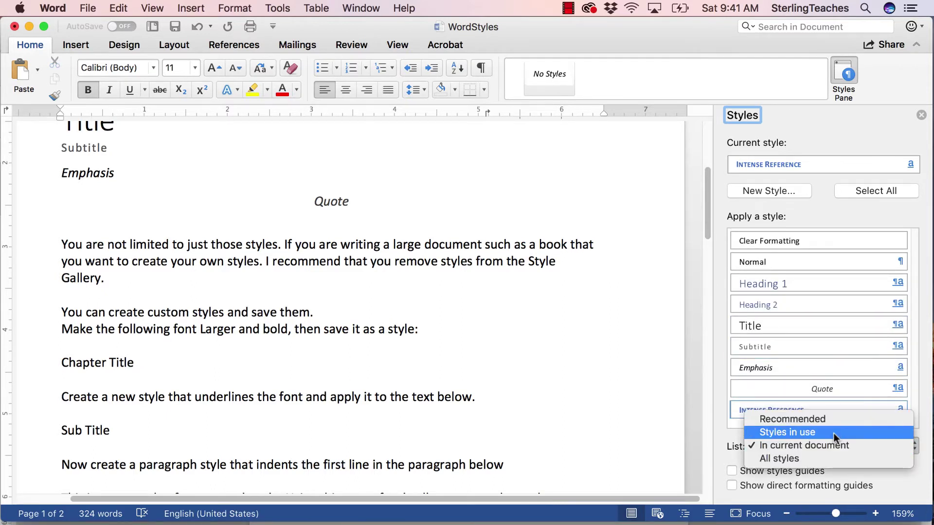
left_click(833, 433)
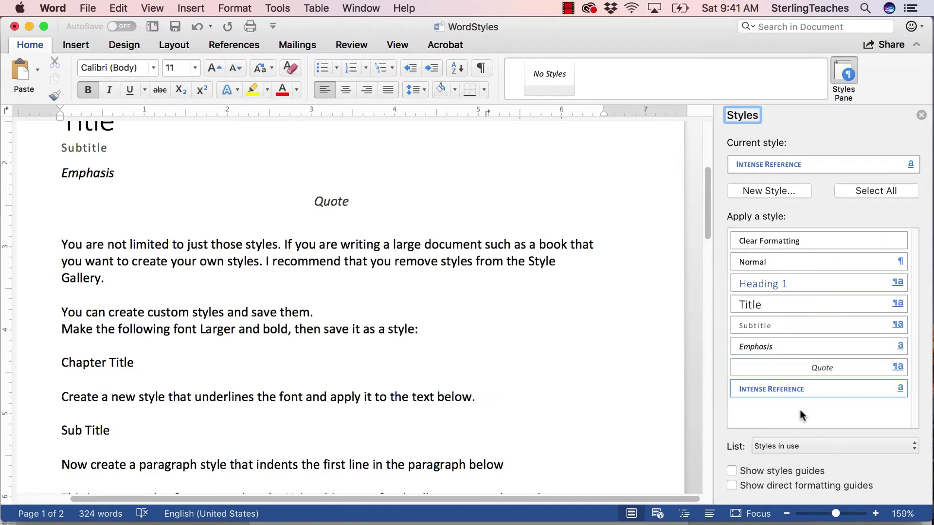
- Clear all formatting from the text between the introductory paragraph and the Quote line
left_click_drag(406, 208, 64, 124)
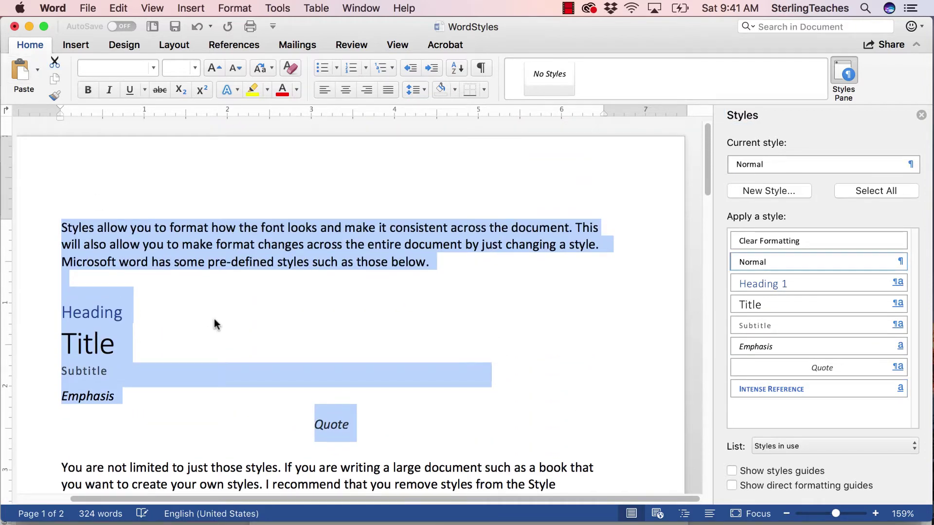
left_click(291, 68)
left_click(244, 345)
- Make the Chapter Title line bold and set its font size to 18
scroll(296, 358, "down", 3)
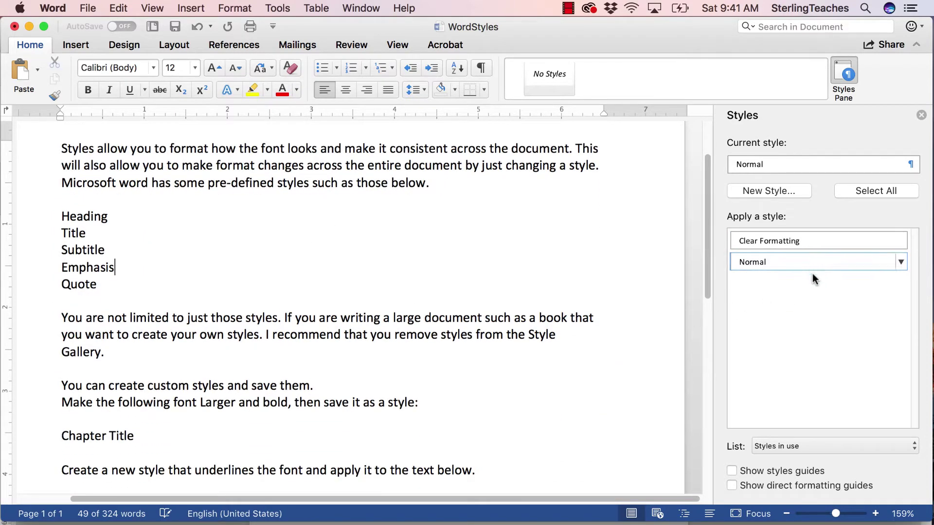
scroll(496, 402, "down", 5)
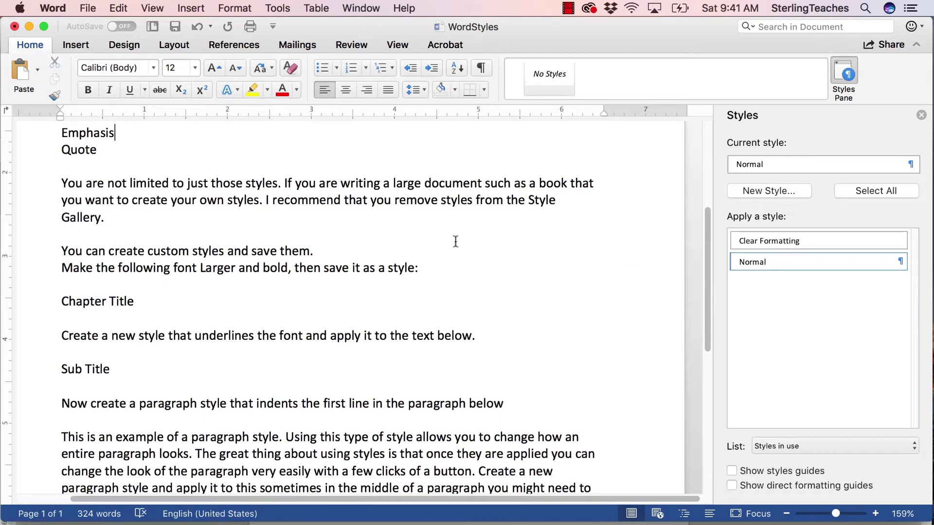
scroll(343, 302, "down", 5)
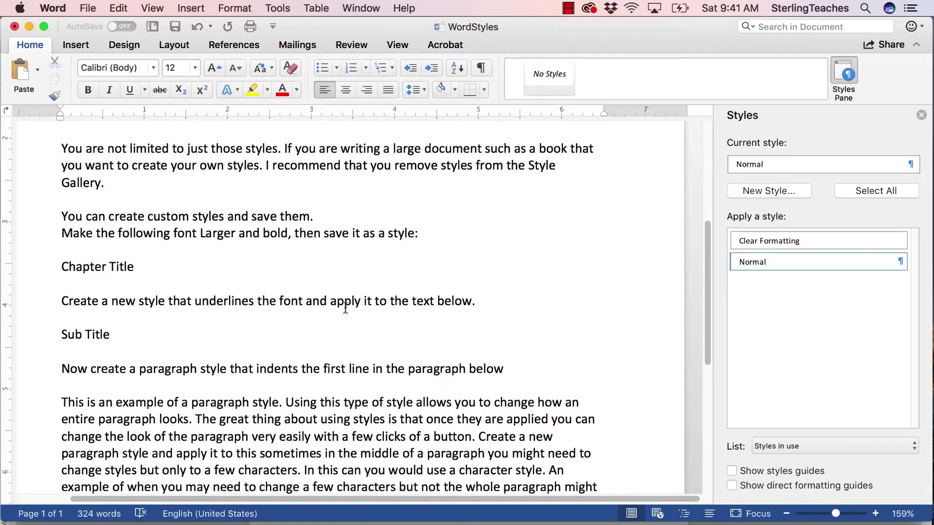
scroll(343, 302, "down", 1)
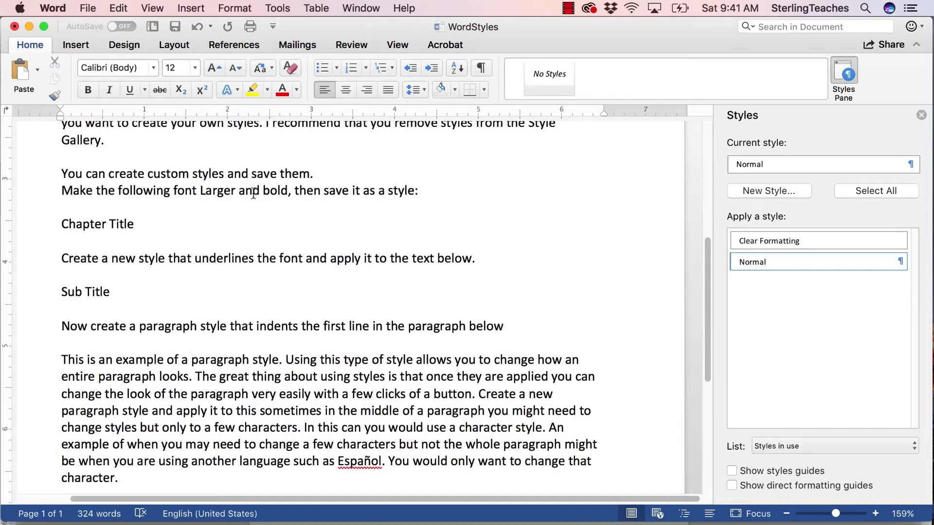
scroll(392, 225, "down", 3)
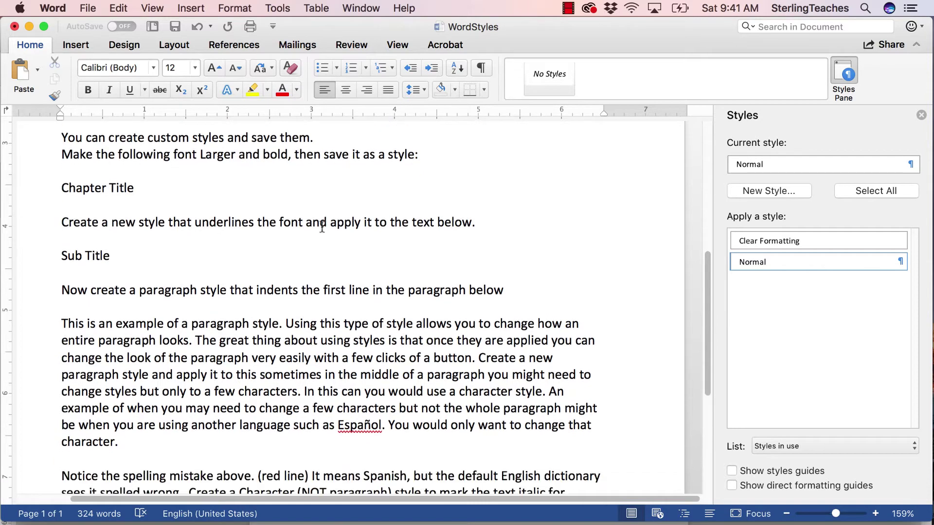
left_click_drag(139, 190, 90, 188)
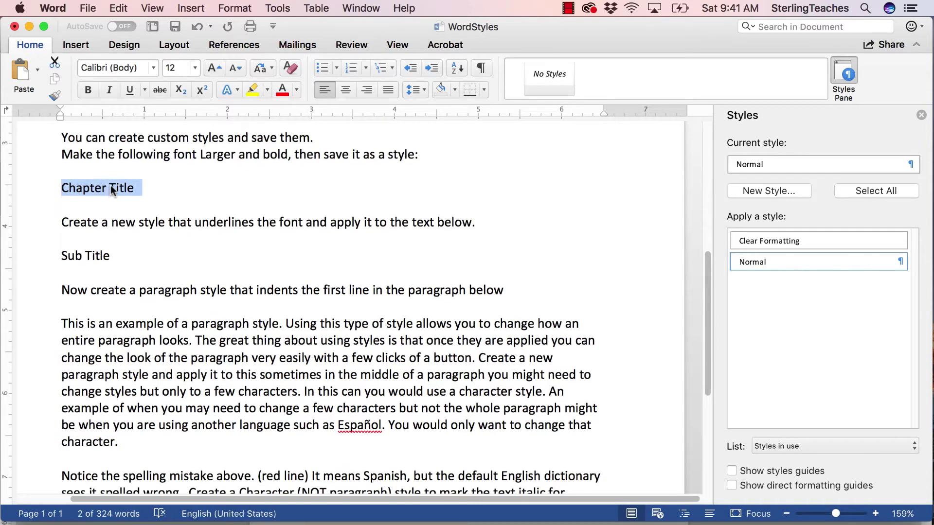
left_click(90, 90)
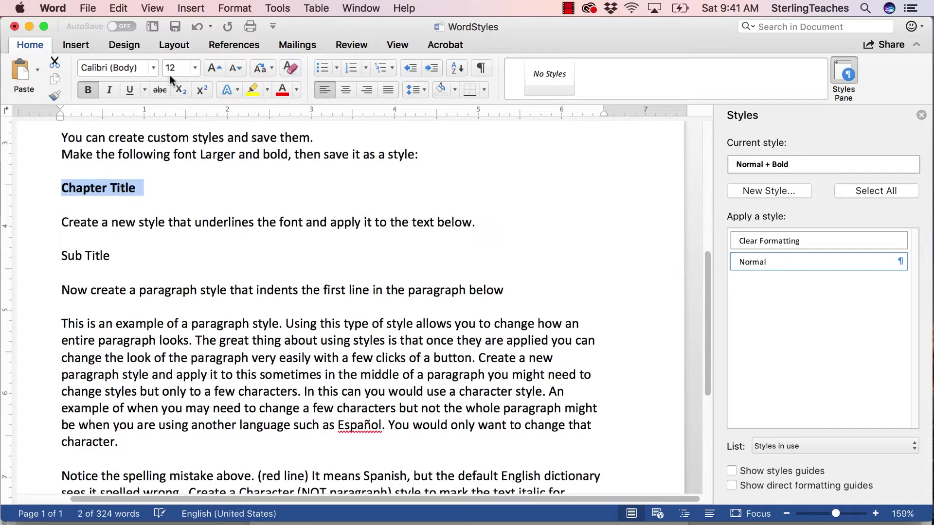
left_click(196, 68)
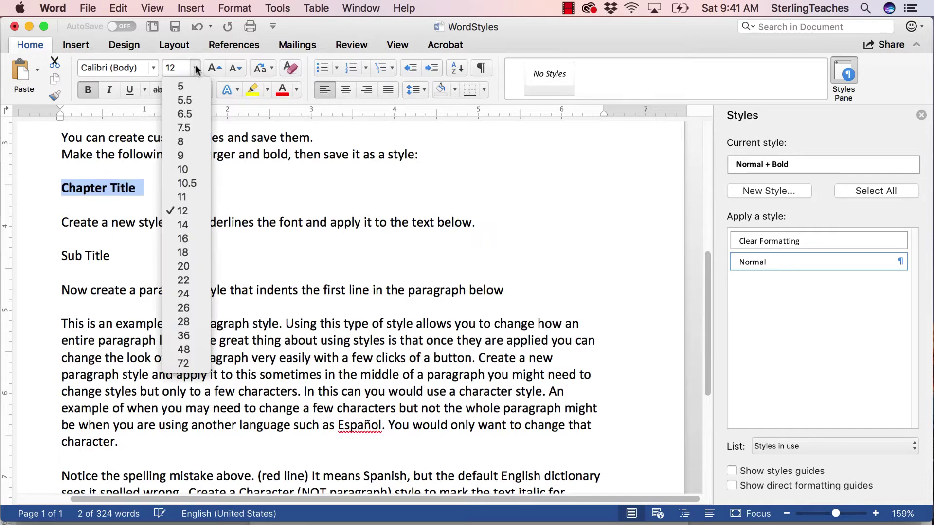
left_click(198, 252)
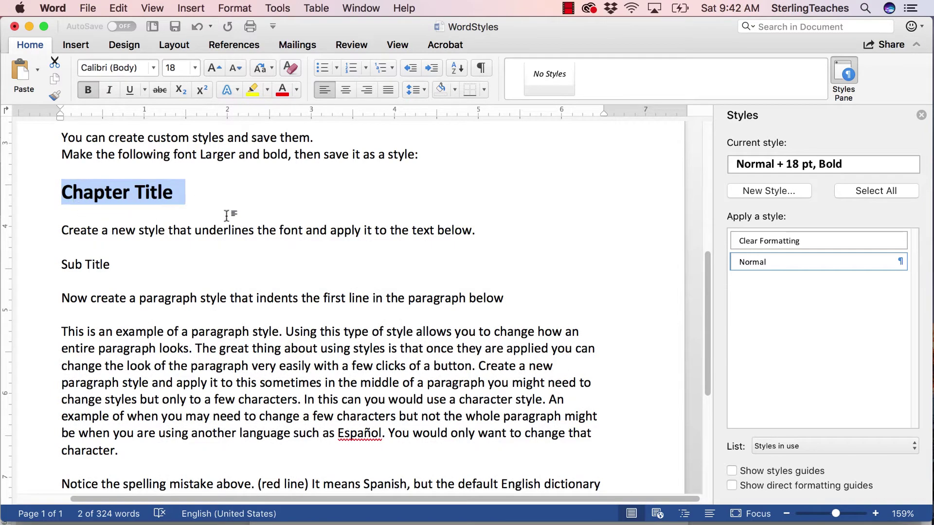
- Create a Character style named MyChapterTitleStyle from the selected Chapter Title formatting and add it to the Quick Style list
left_click(846, 77)
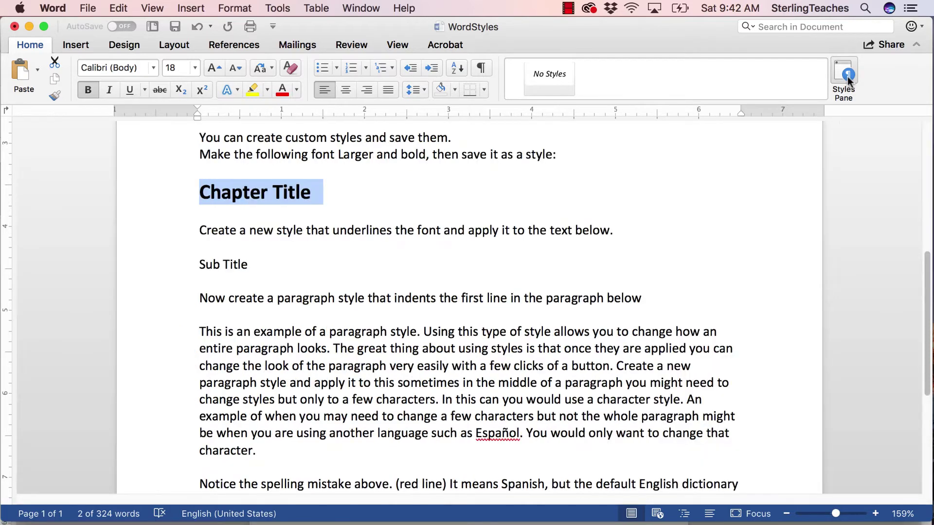
left_click(848, 73)
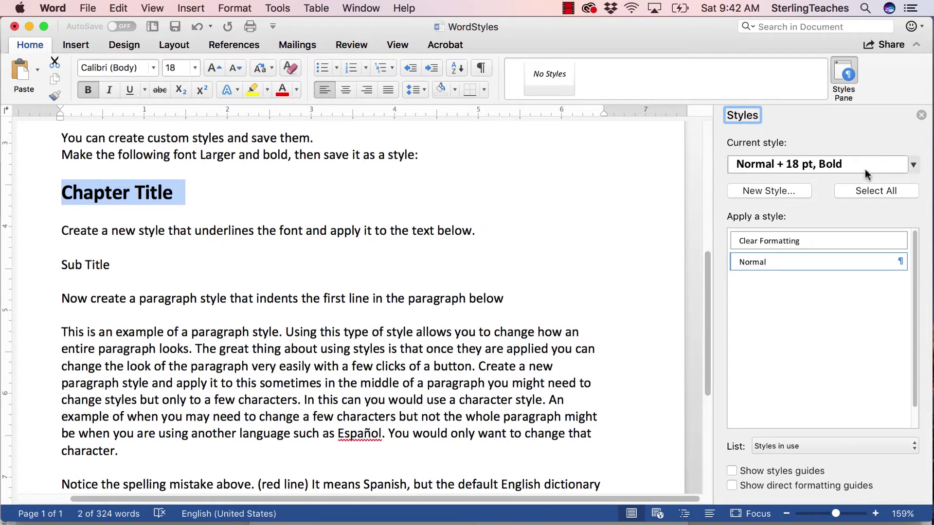
left_click(775, 189)
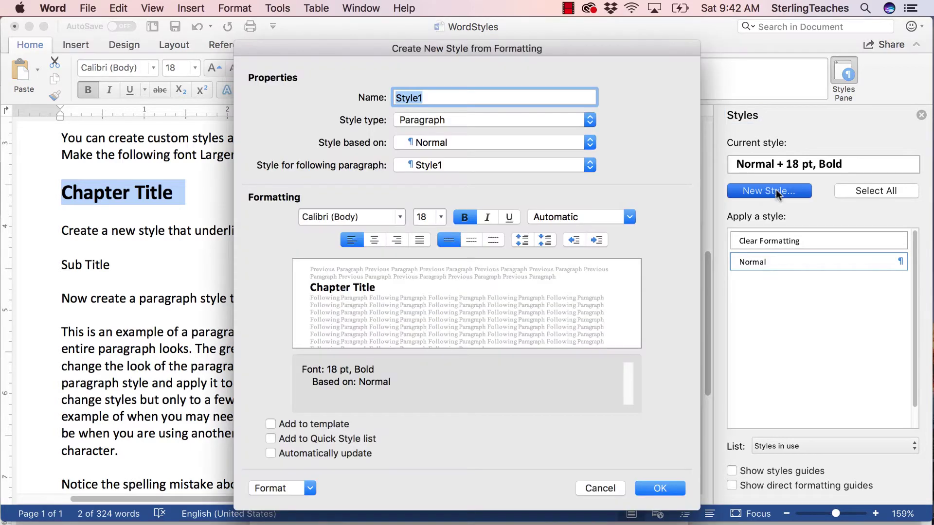
type("M")
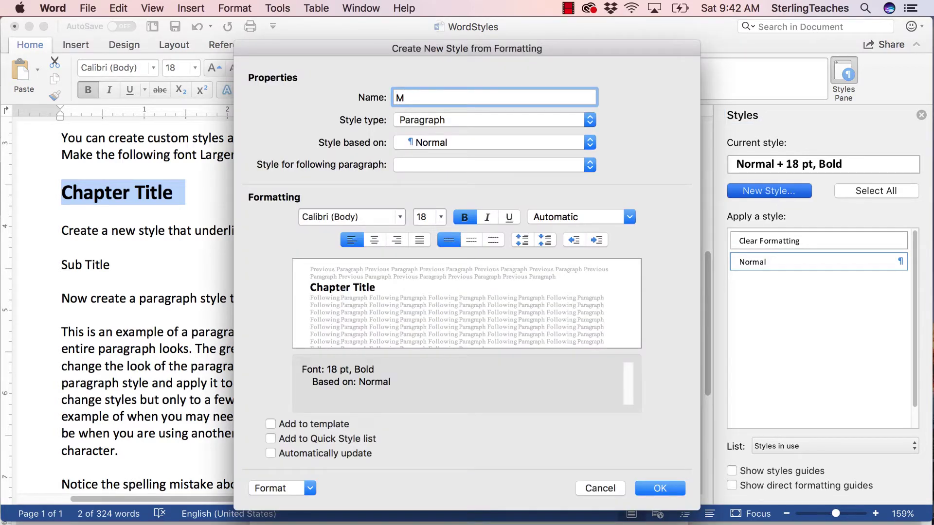
type("yShapterTitleStyle")
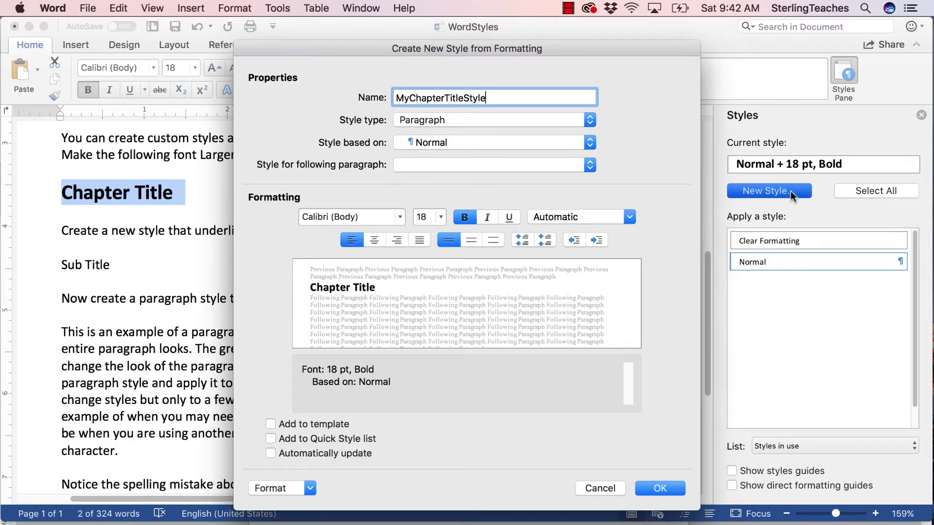
left_click(492, 121)
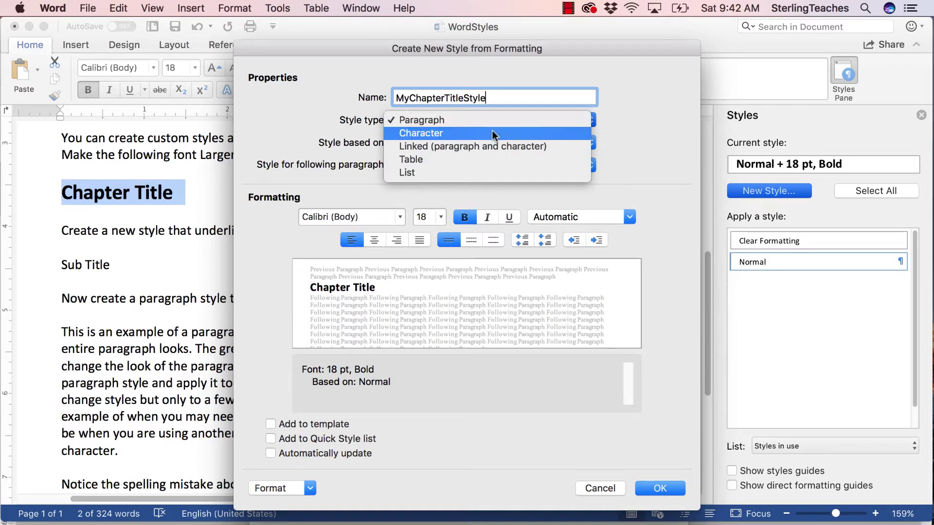
left_click(492, 131)
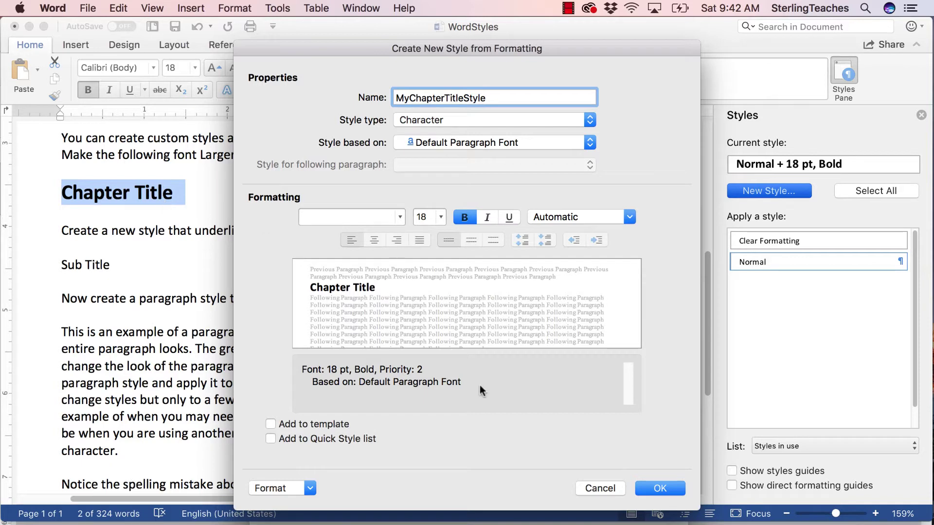
left_click(270, 439)
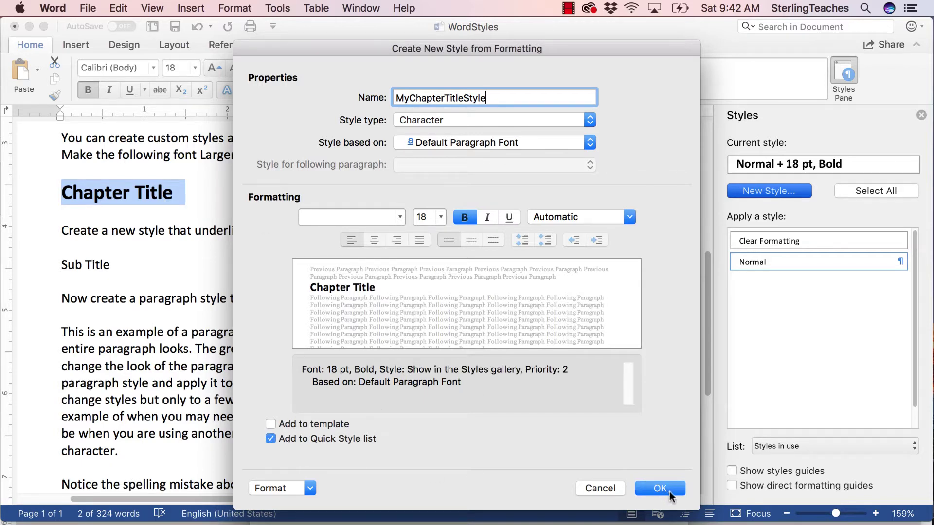
left_click(660, 488)
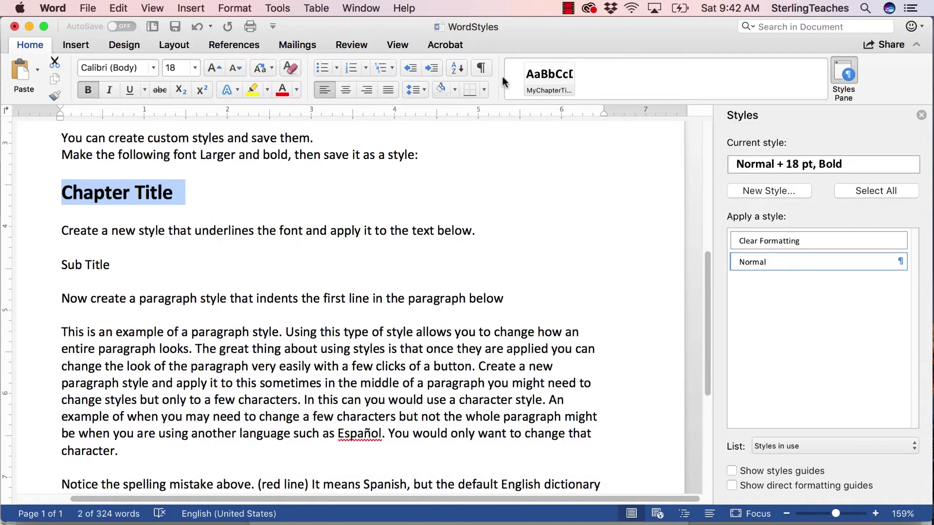
- Try MyChapterTitleStyle on the Heading line of the sample list
scroll(411, 297, "down", 1)
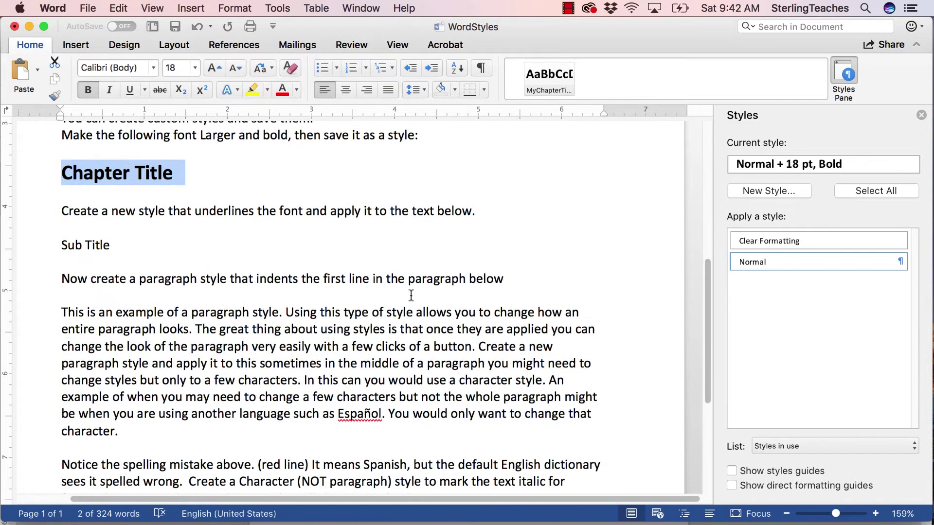
scroll(411, 296, "up", 8)
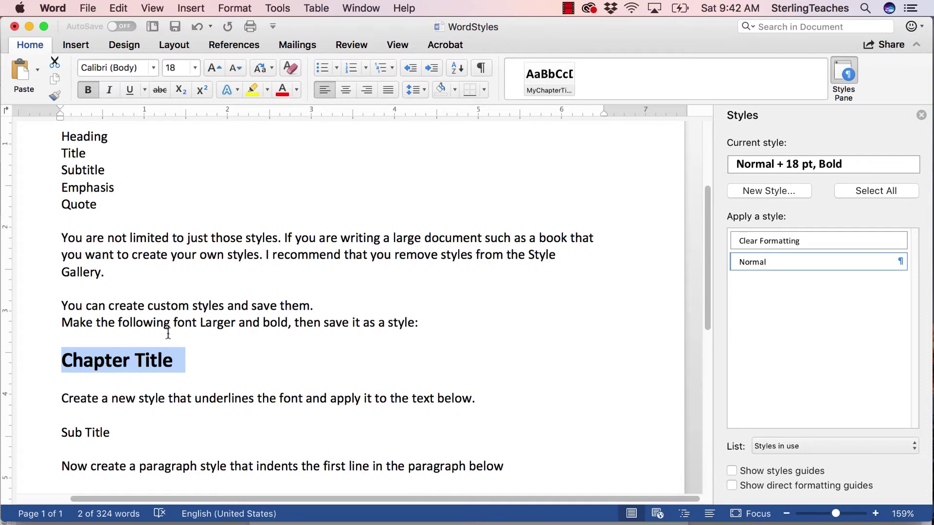
left_click_drag(115, 136, 59, 135)
left_click(550, 79)
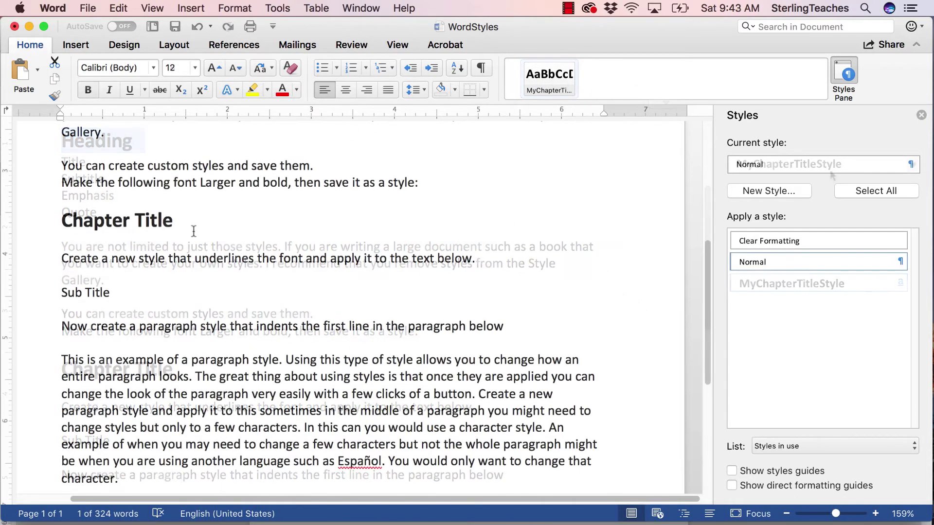
left_click_drag(189, 222, 60, 222)
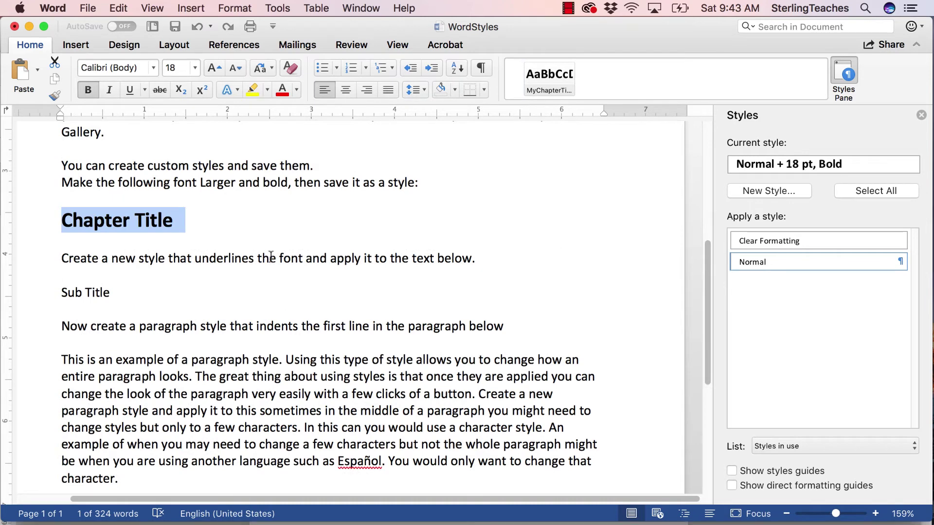
- Start a new style from the Sub Title line and name it MySubTitleStyle
scroll(262, 260, "down", 2)
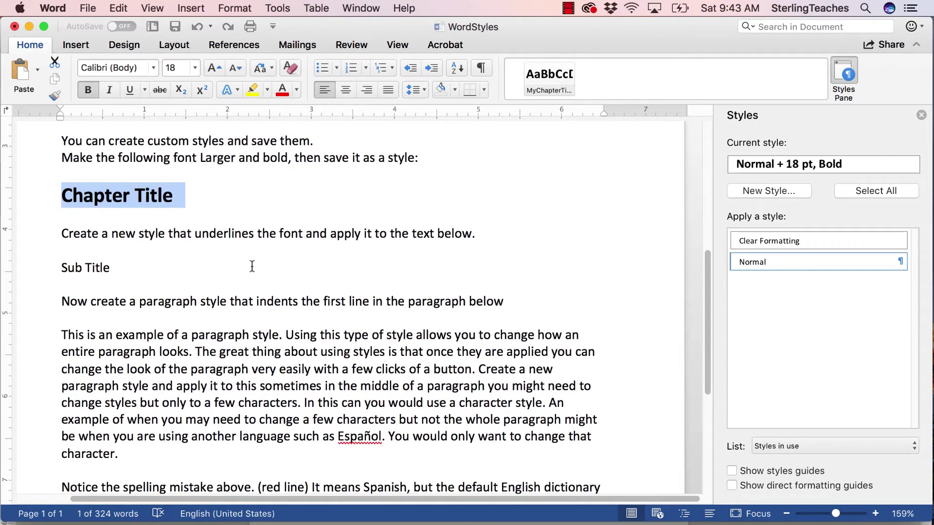
triple_click(110, 268)
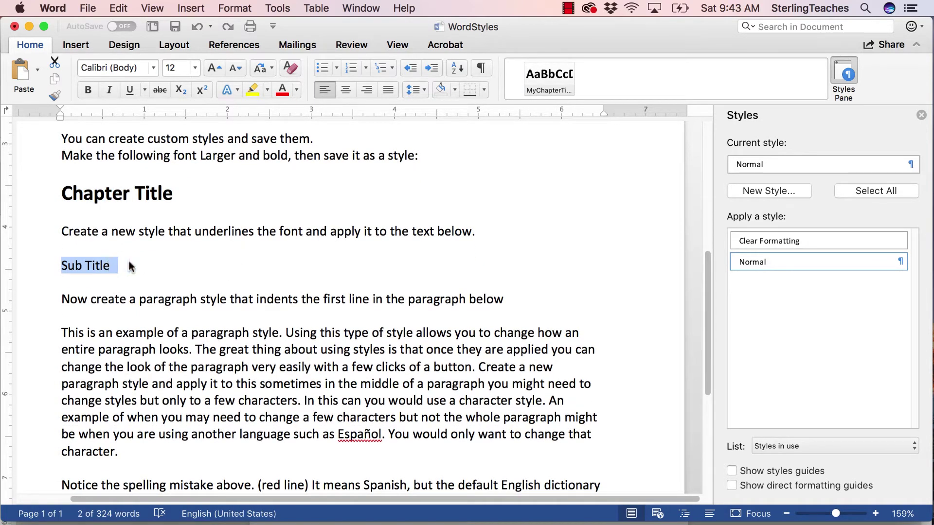
mouse_move(130, 266)
left_mouse_down()
mouse_move(42, 264)
mouse_move(104, 276)
mouse_move(108, 265)
mouse_move(93, 263)
mouse_move(116, 262)
left_mouse_up()
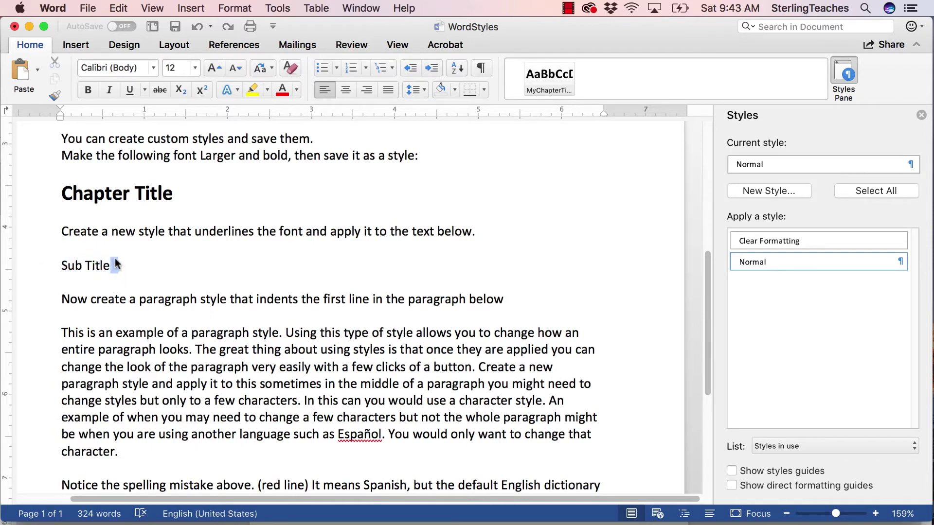
left_click(119, 264)
left_click(778, 191)
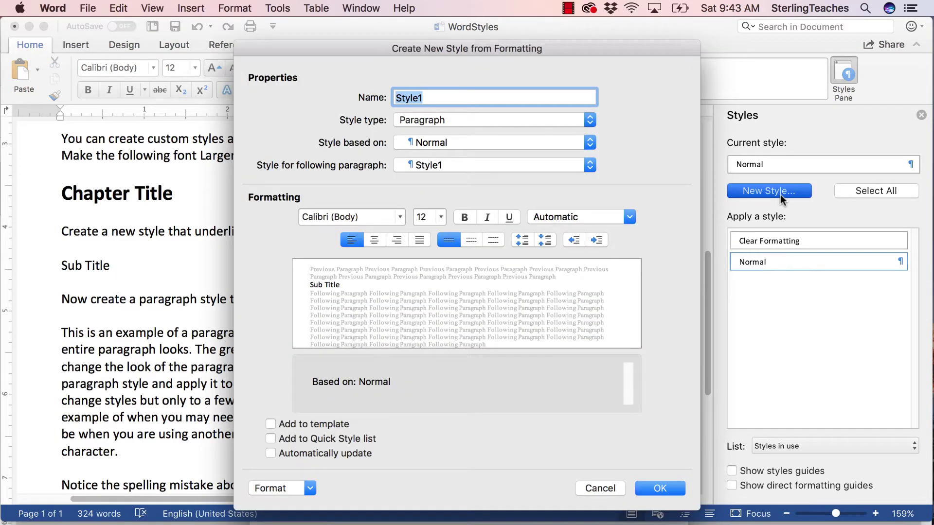
type("Su")
key("BackSpace")
key("BackSpace")
type("MySubTitle")
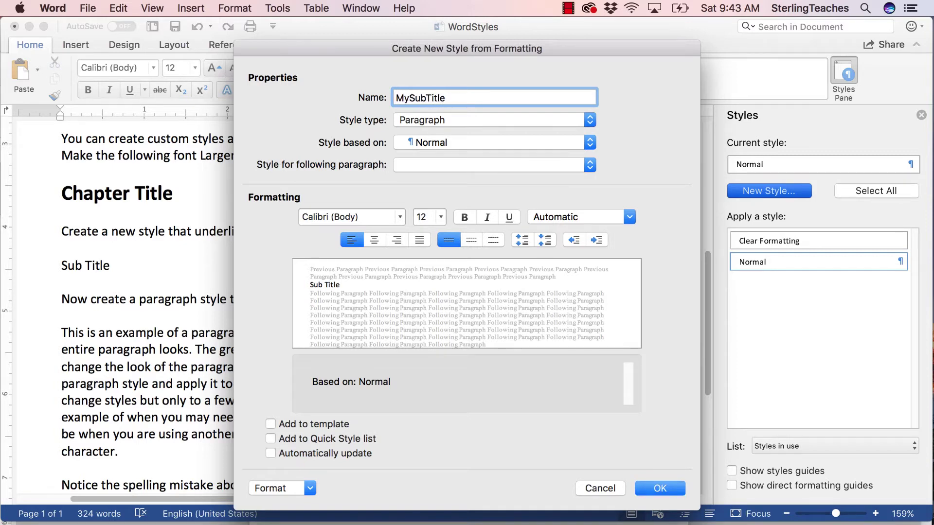
type("Style")
- Set the new style's type to Character, give it underline formatting and create it
left_click(578, 119)
left_click(572, 136)
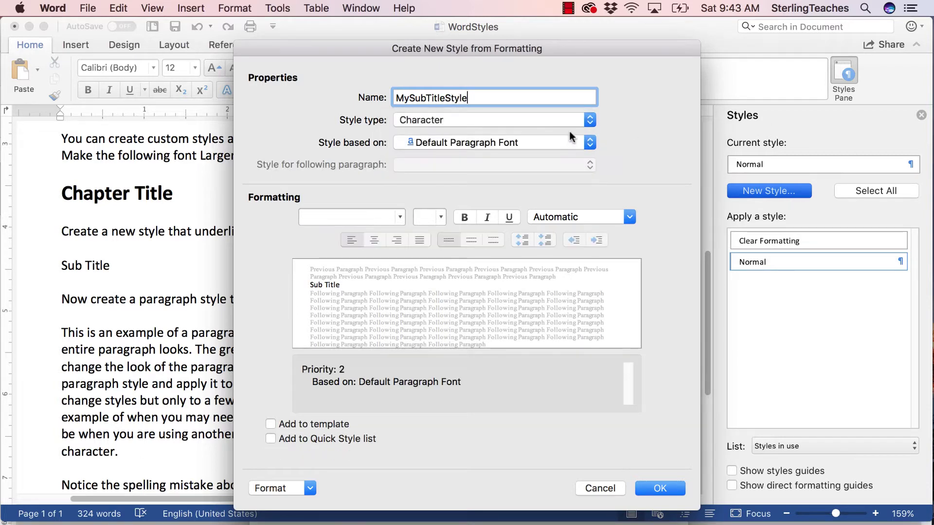
left_click(509, 218)
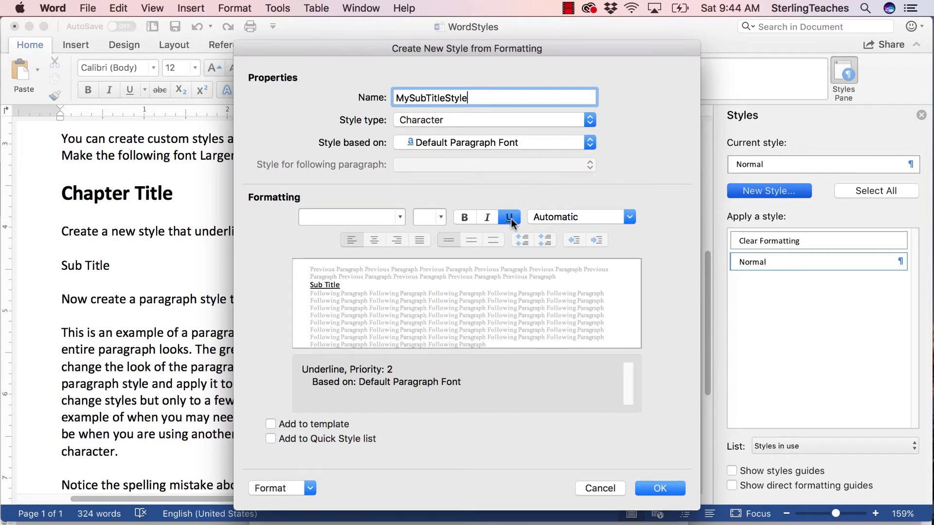
left_click(657, 488)
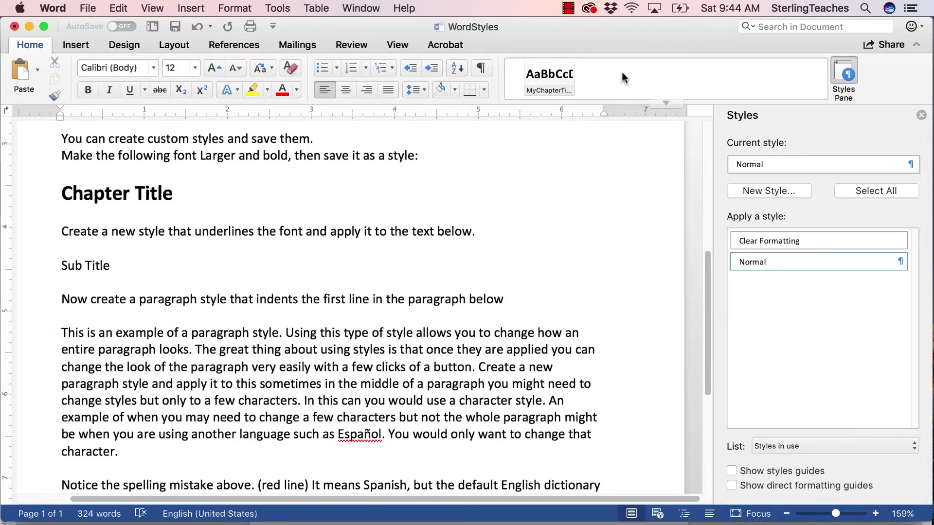
- Set the styles list to show the styles in the current document and locate MySubTitleStyle
left_click(885, 444)
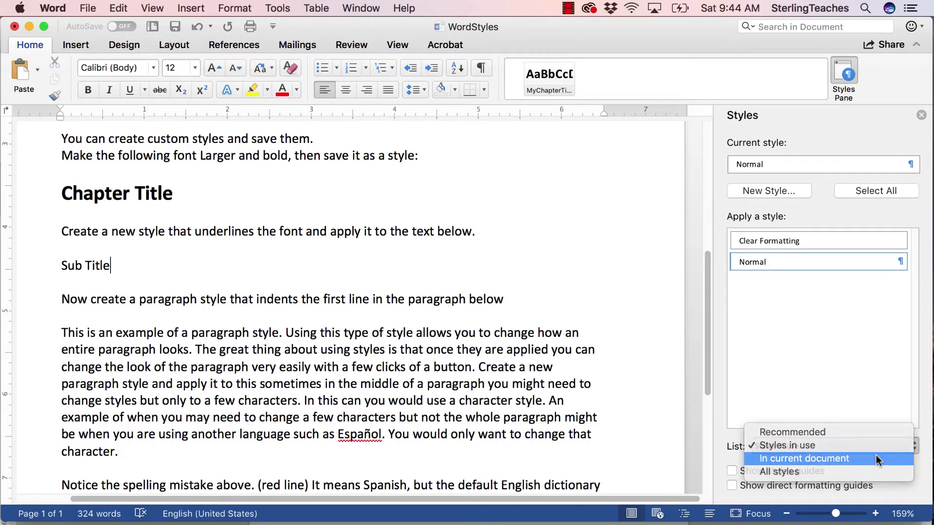
left_click(876, 457)
scroll(885, 333, "down", 2)
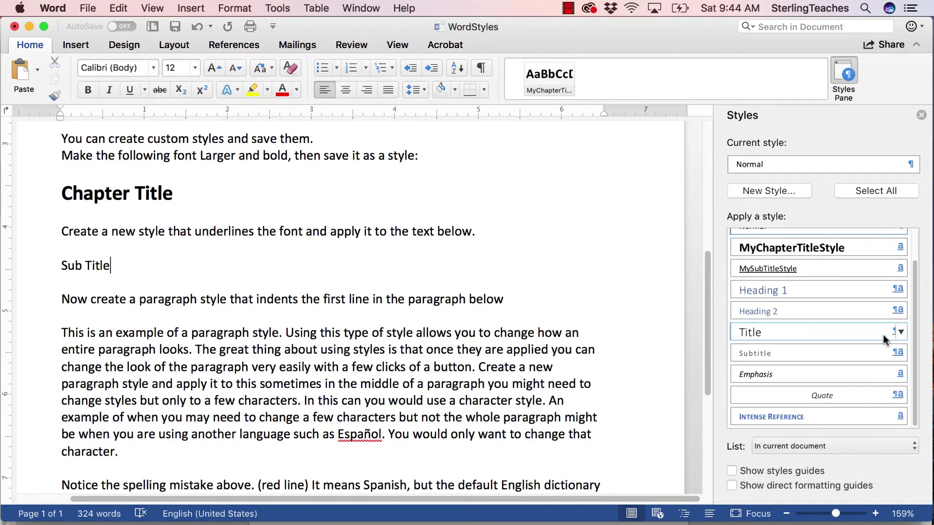
scroll(819, 332, "up", 1)
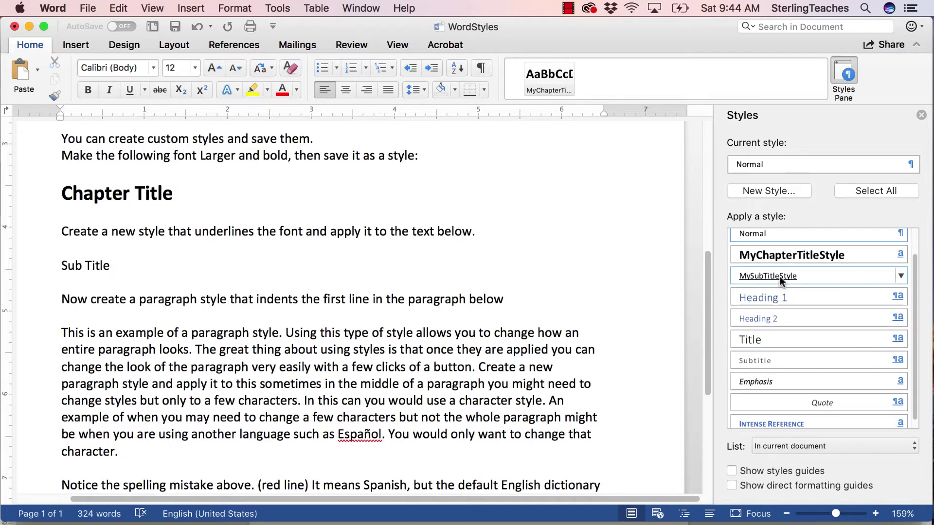
- Modify MySubTitleStyle to add it to the Quick Style list, and apply Heading 2 to the Sub Title line
left_click(900, 276)
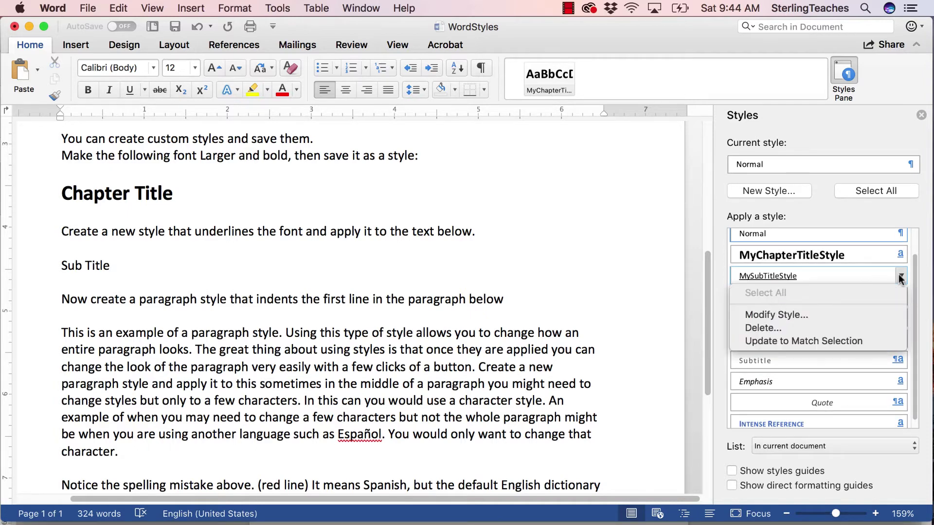
left_click(802, 311)
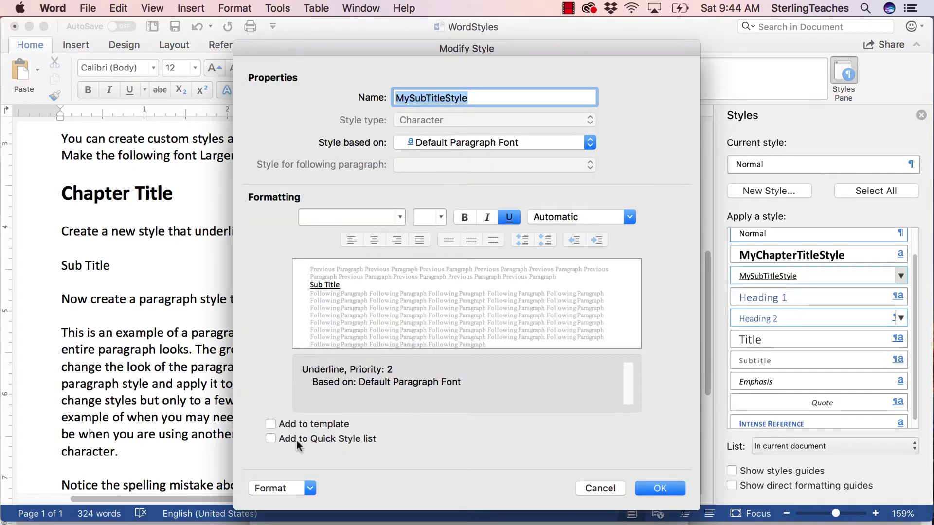
left_click(296, 441)
left_click(659, 488)
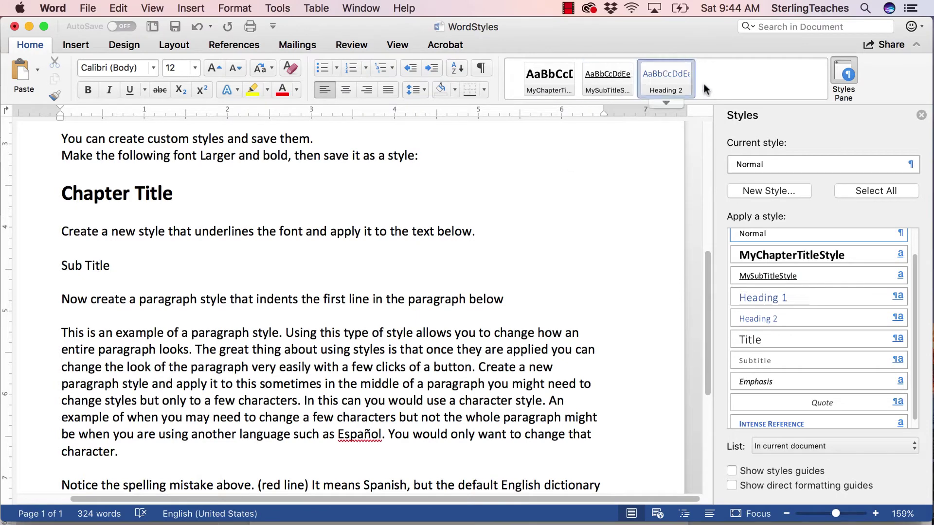
left_click(666, 78)
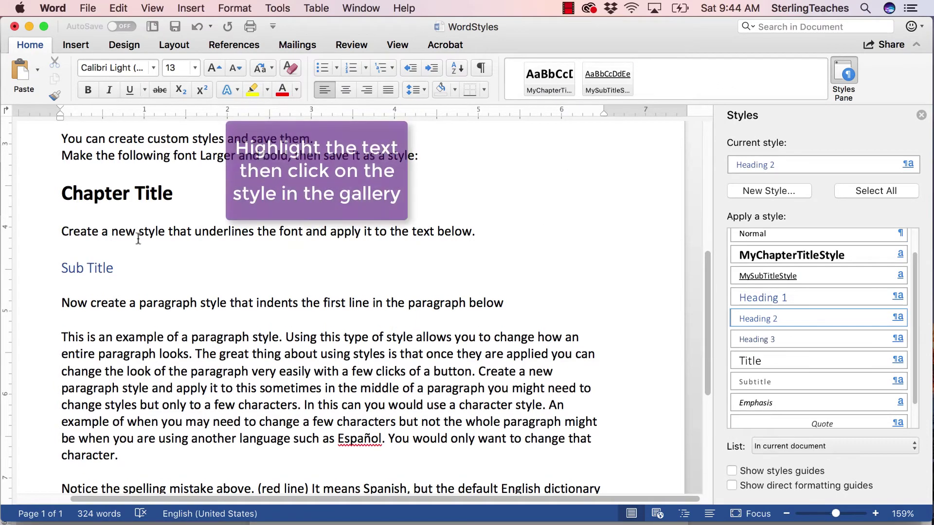
- Start a new Paragraph style from the example paragraph, name it myParagraphStyleIndent and set its left indent to 0.5"
scroll(189, 310, "down", 2)
scroll(190, 309, "down", 5)
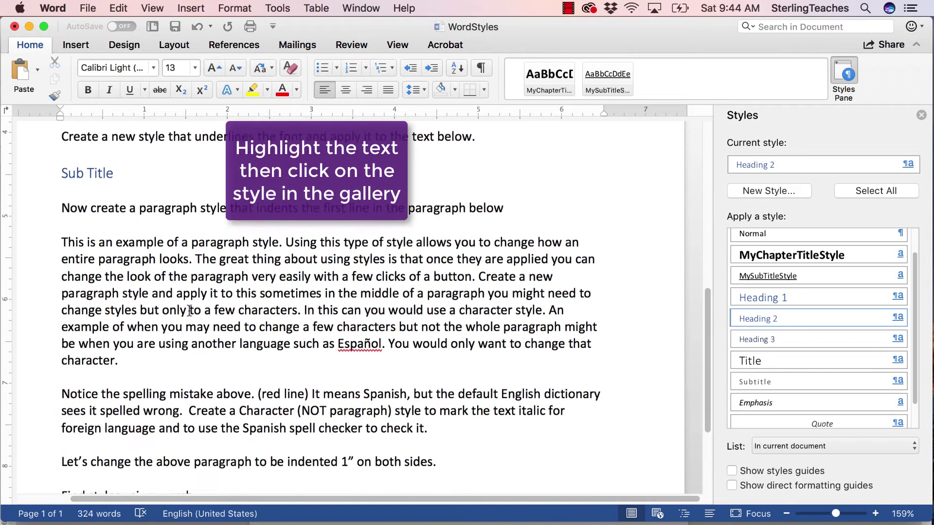
left_click(189, 322)
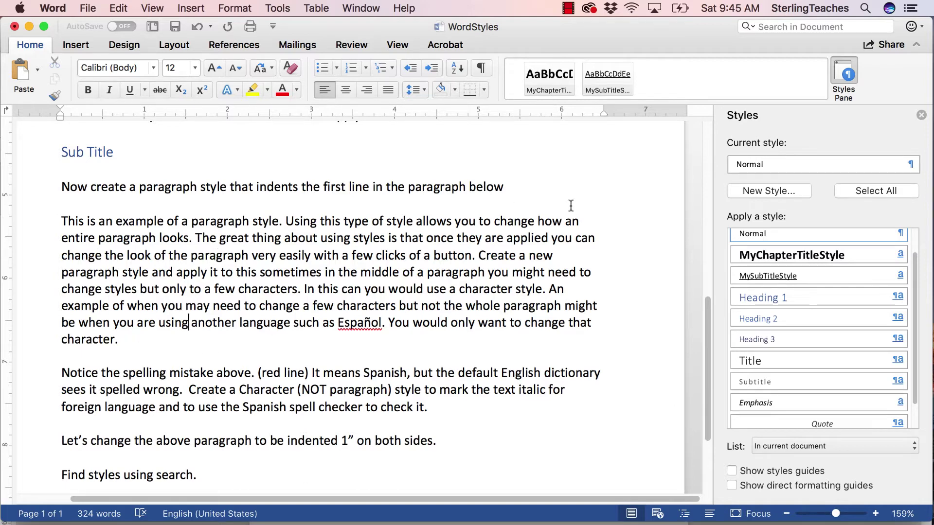
left_click(788, 195)
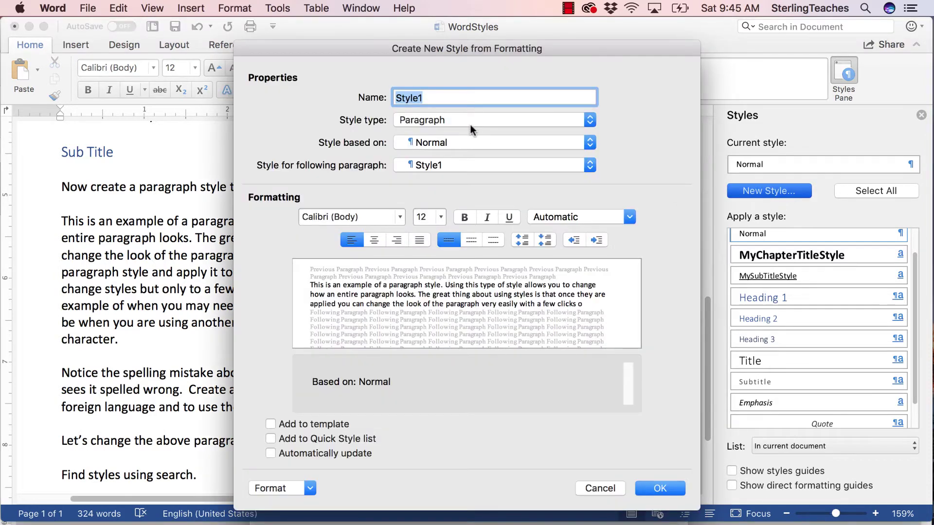
type("myParagraph")
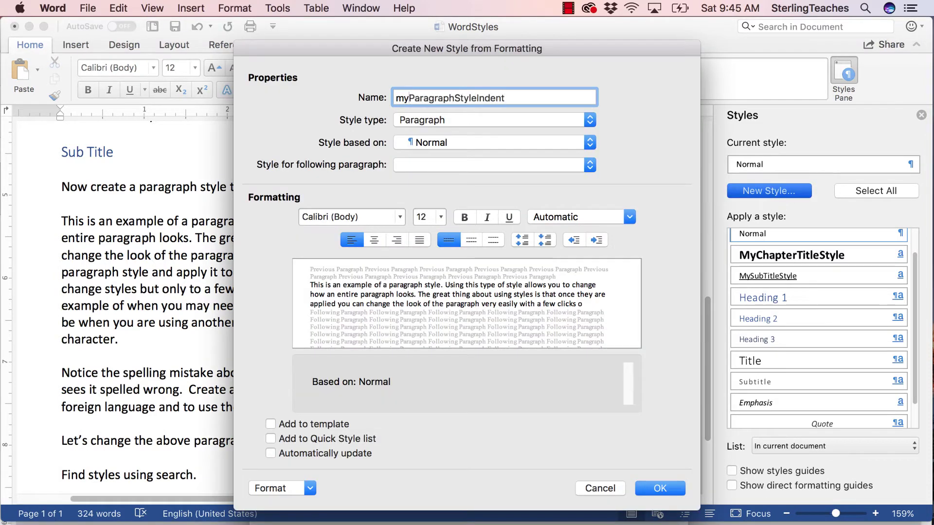
key("Right")
left_click(598, 239)
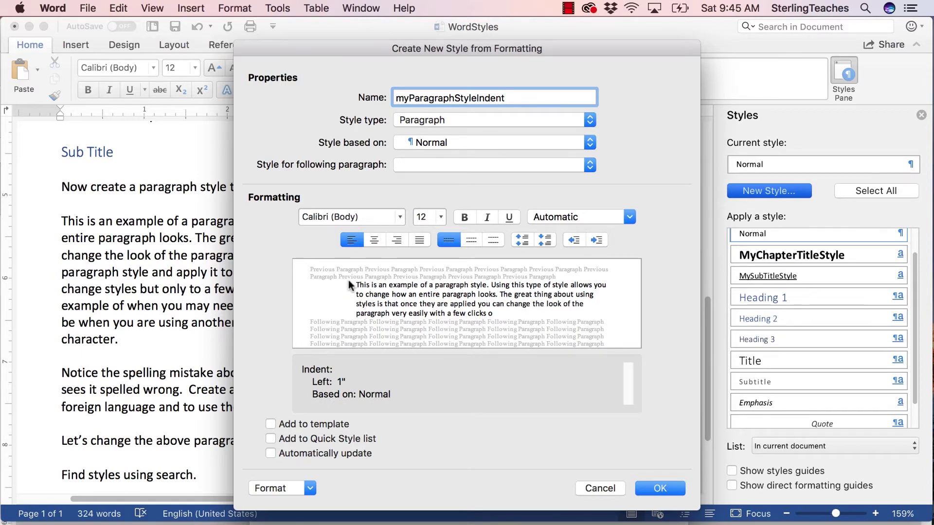
left_click(574, 240)
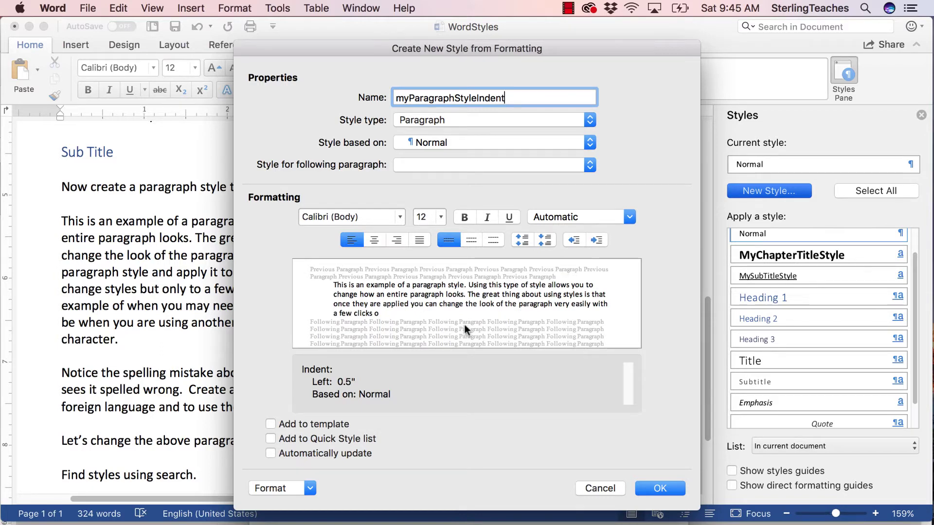
- Give the new style a special first-line indent of 0.5" in its paragraph settings
left_click(309, 489)
left_click(290, 517)
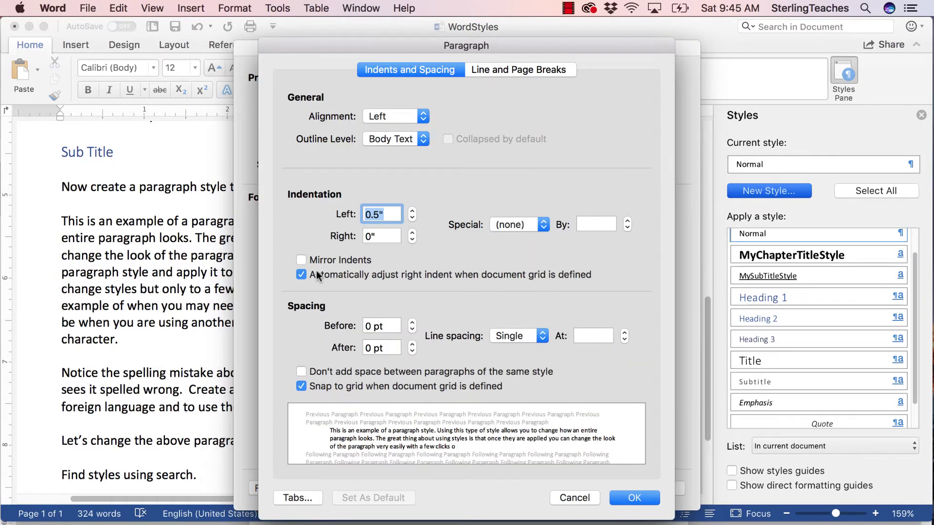
left_click(544, 225)
left_click(542, 237)
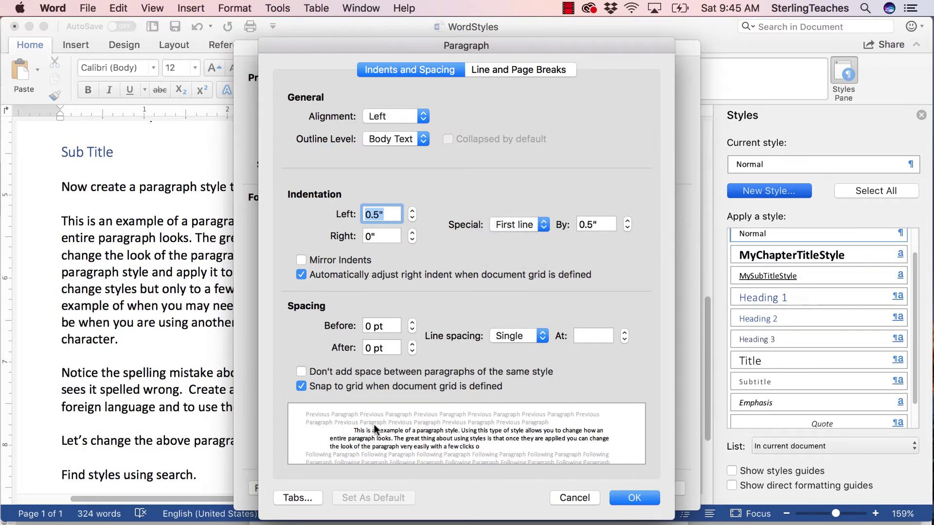
left_click(634, 498)
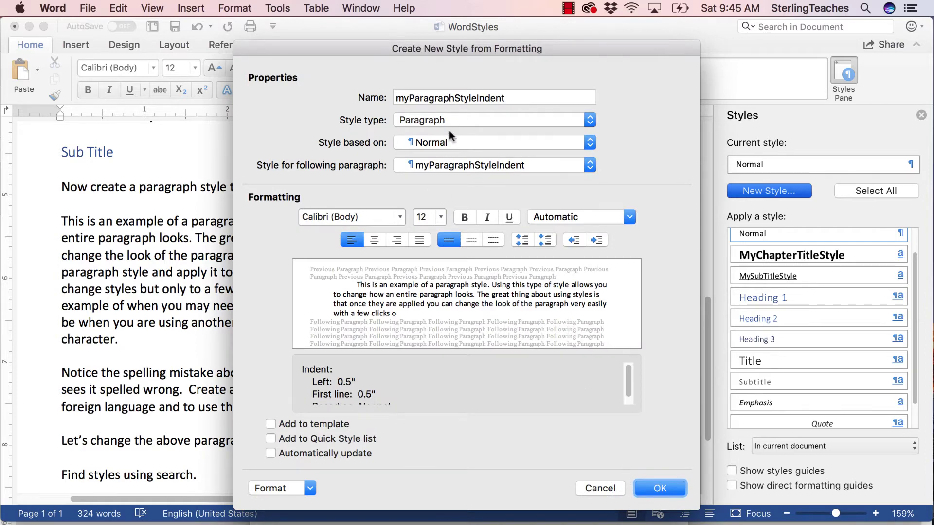
- Create the style with Add to Quick Style list enabled and apply it to the example paragraph
left_click(291, 439)
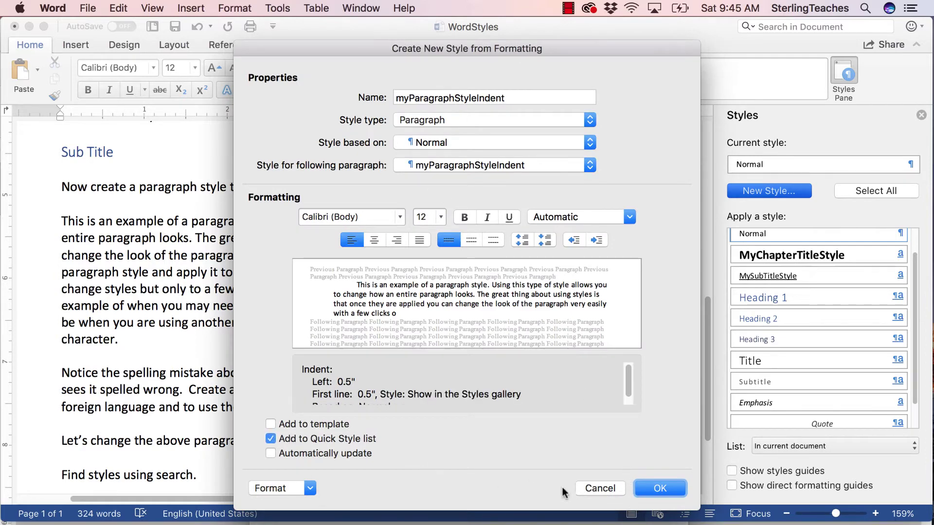
left_click(665, 493)
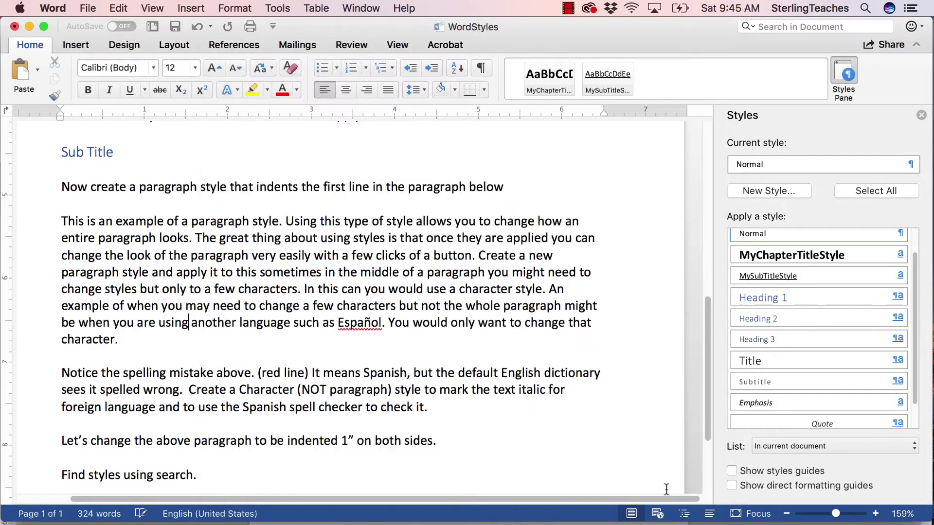
left_click(155, 240)
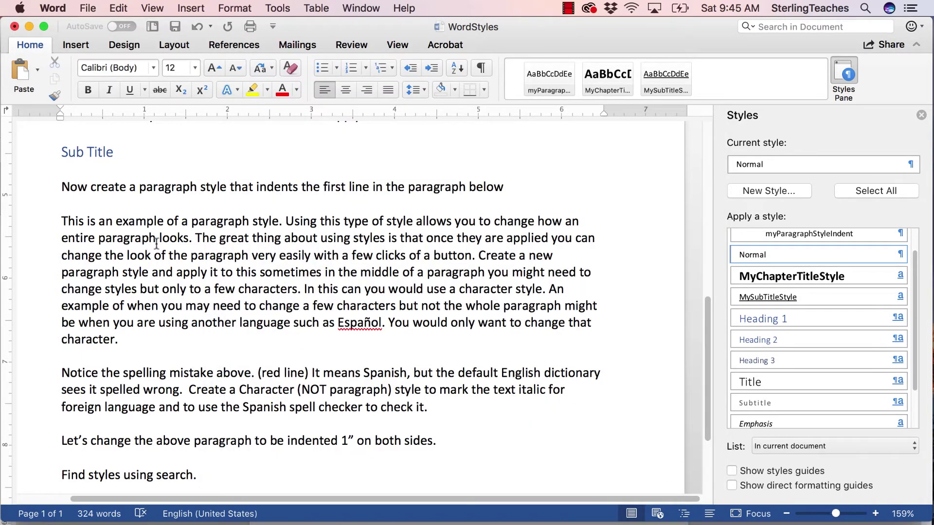
left_click(543, 75)
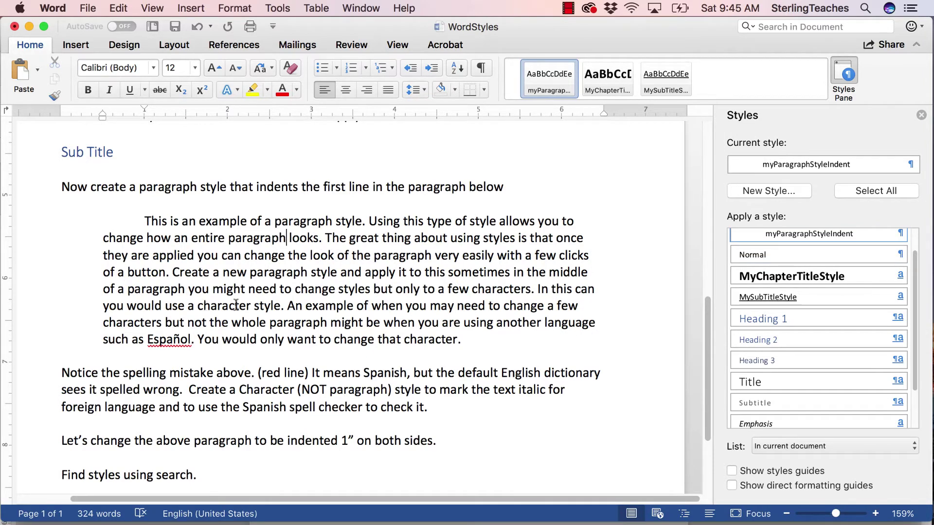
- Modify myParagraphStyleIndent to remove its left indent, leaving only the first-line indent
right_click(562, 89)
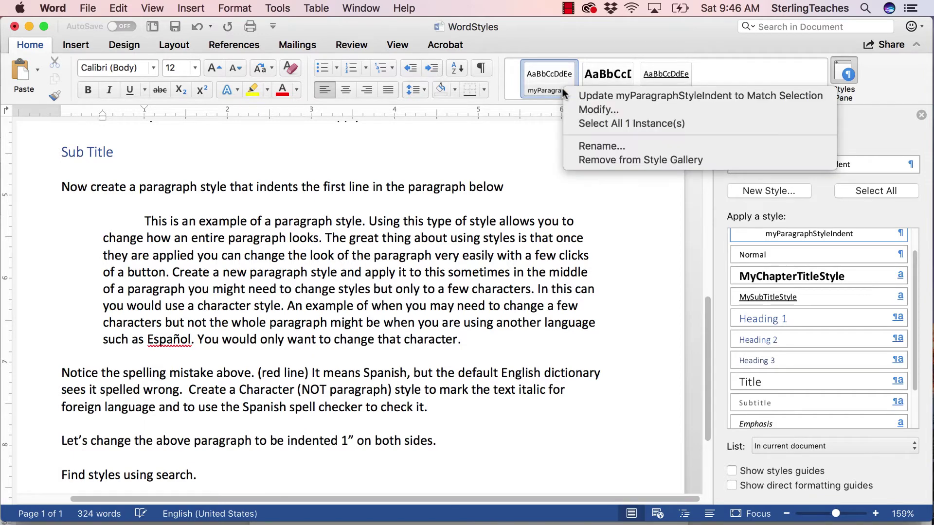
left_click(619, 110)
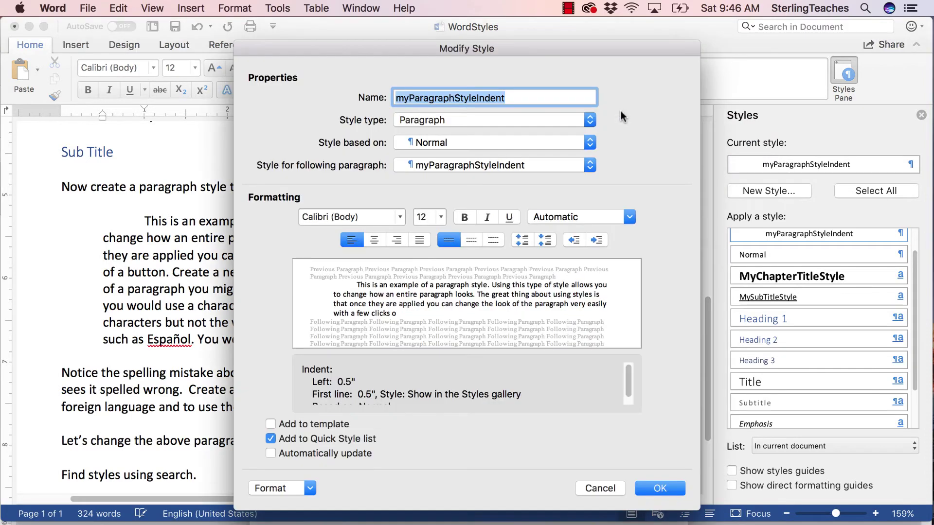
left_click(574, 240)
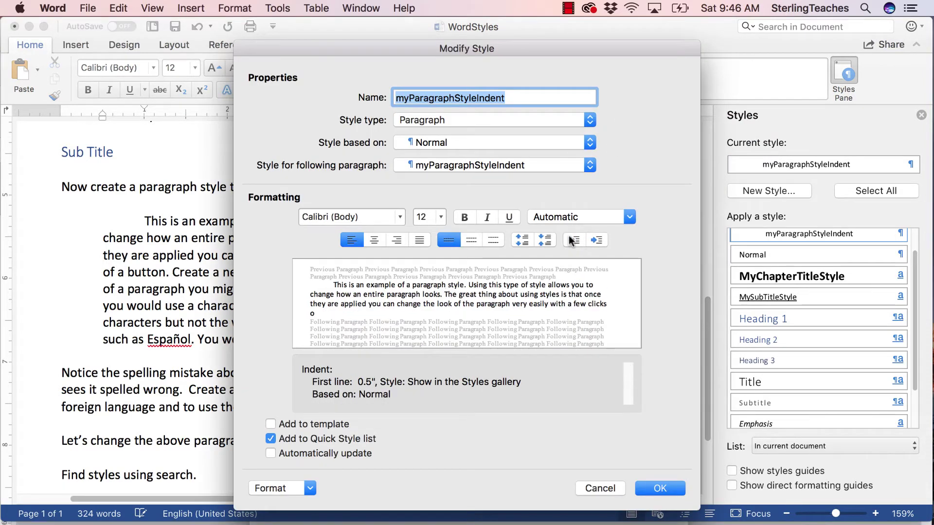
left_click(660, 488)
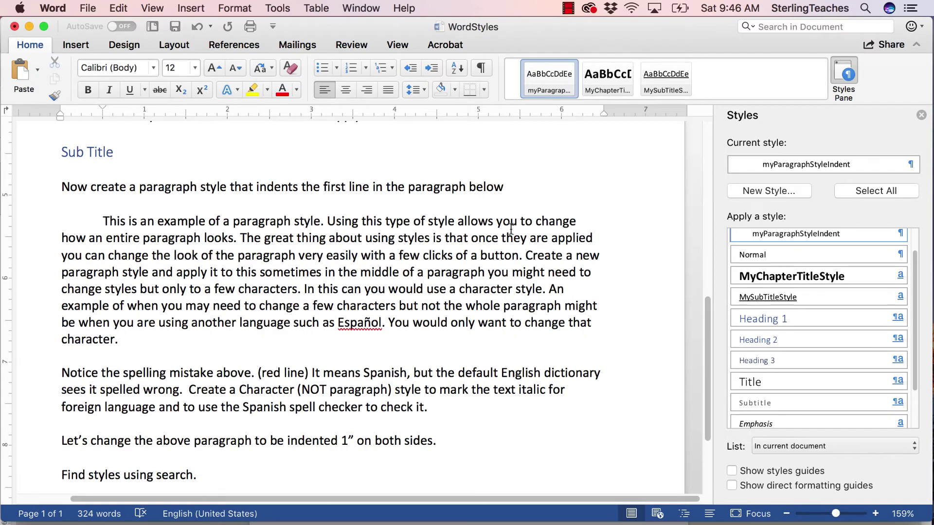
- Try myParagraphStyleIndent on the paragraph about the spelling mistake and undo it
left_click(273, 390)
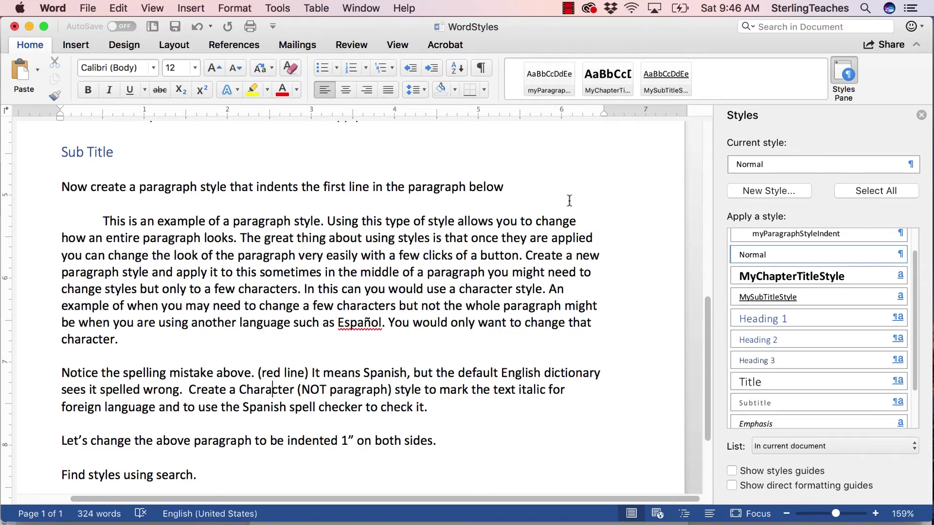
left_click(549, 88)
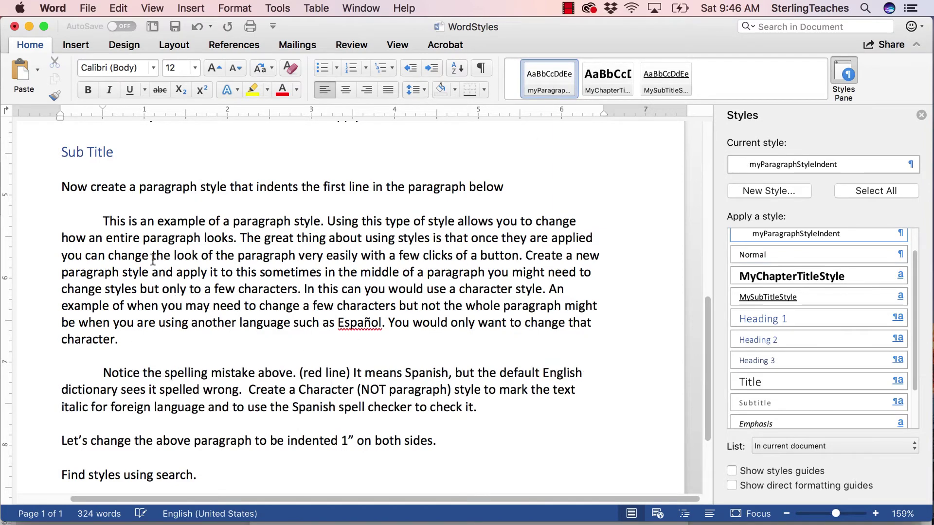
double_click(314, 407)
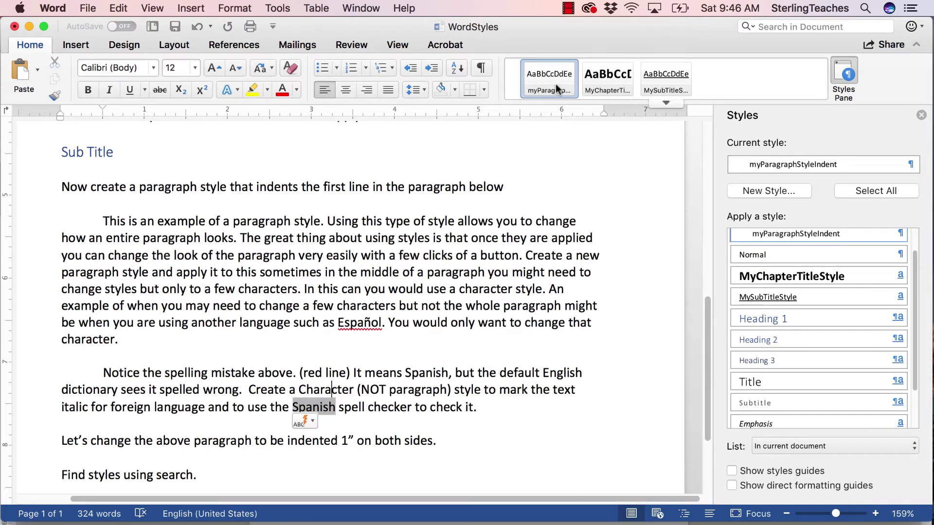
key("super+z")
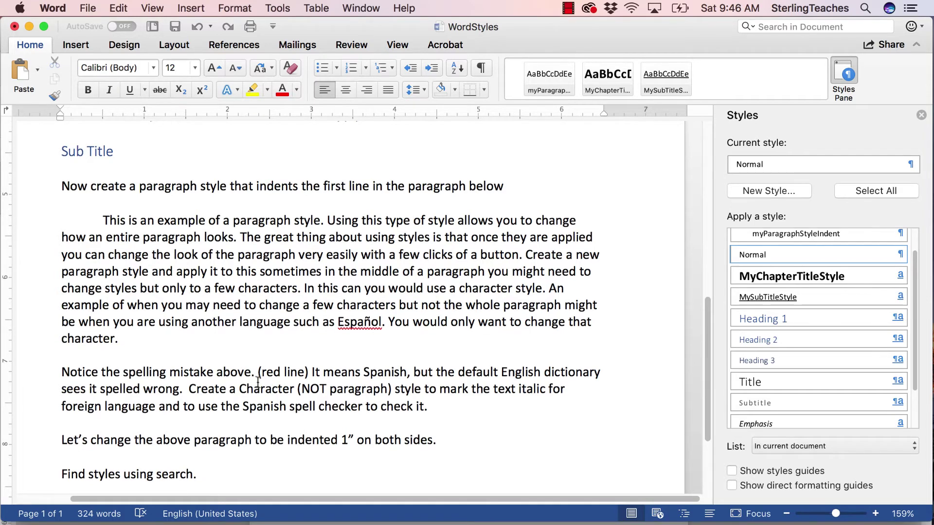
- Start a new style from the word Español in the example paragraph and name it MyLanguageStyle
scroll(248, 380, "down", 2)
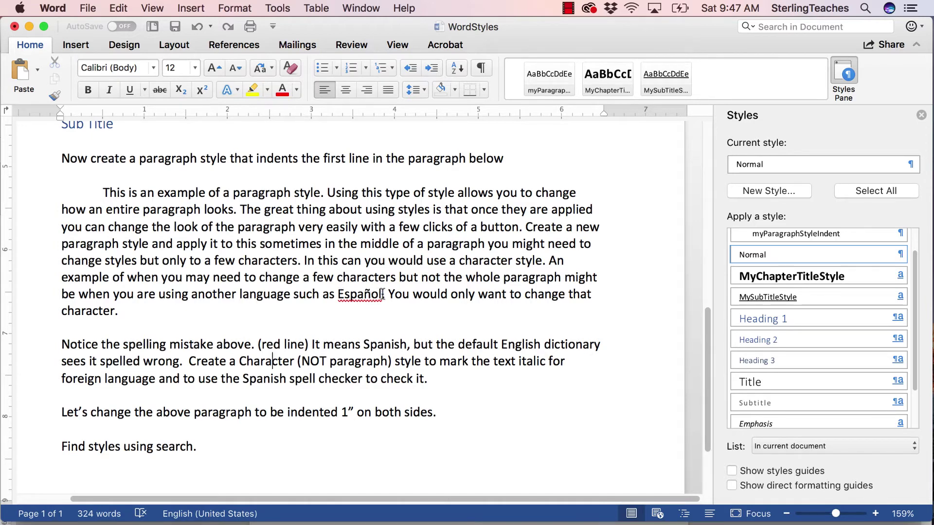
left_click_drag(383, 294, 337, 295)
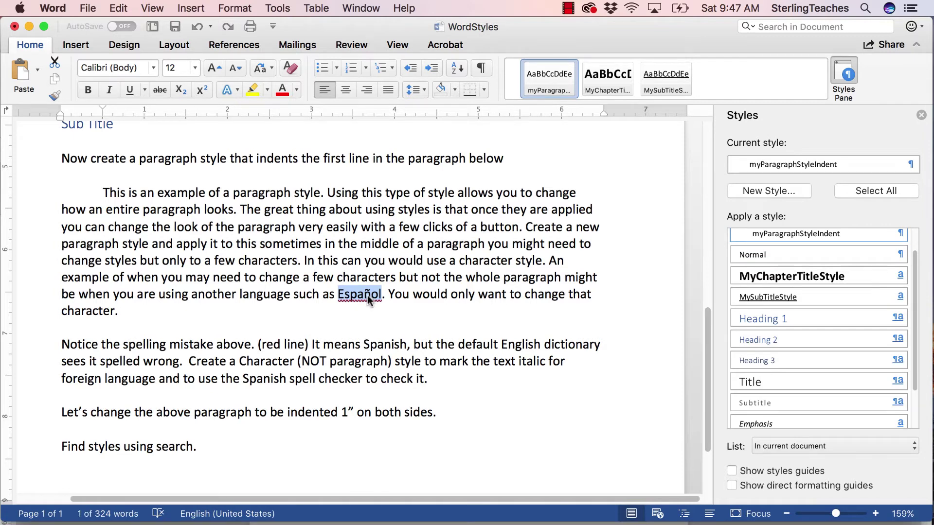
left_click(787, 190)
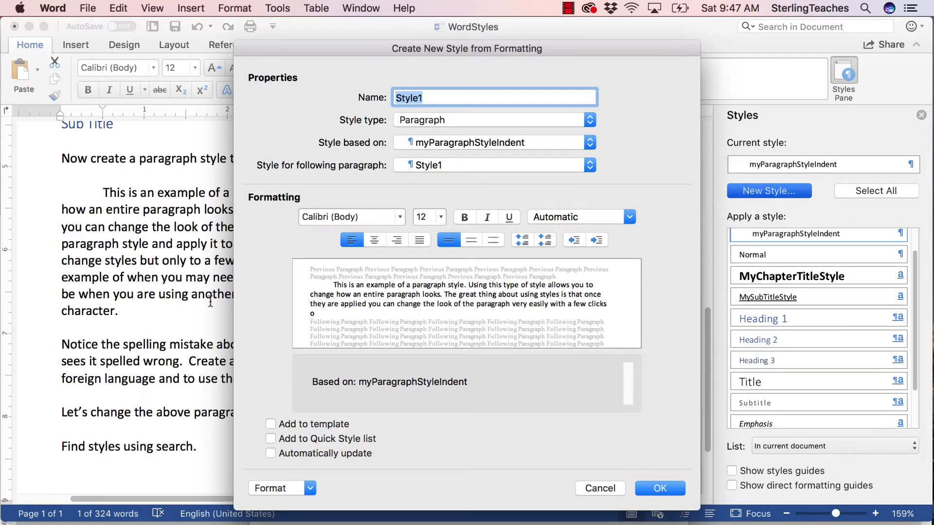
type("My")
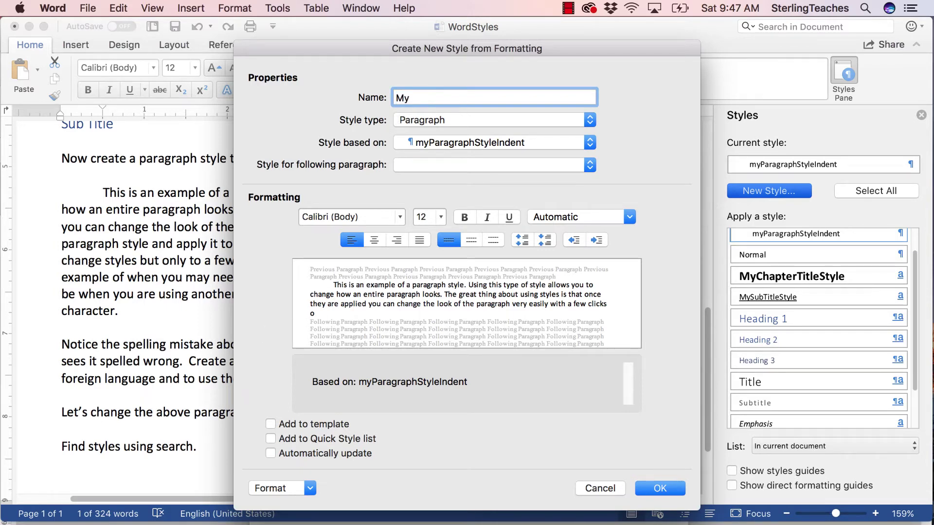
type("LanguageStyle")
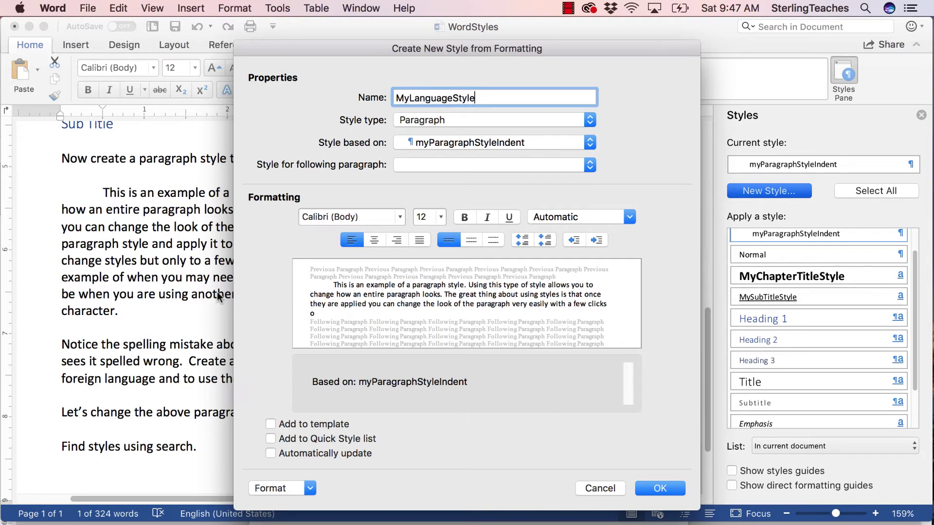
- Try italic formatting on the new style and set its style type to Character
left_click(487, 217)
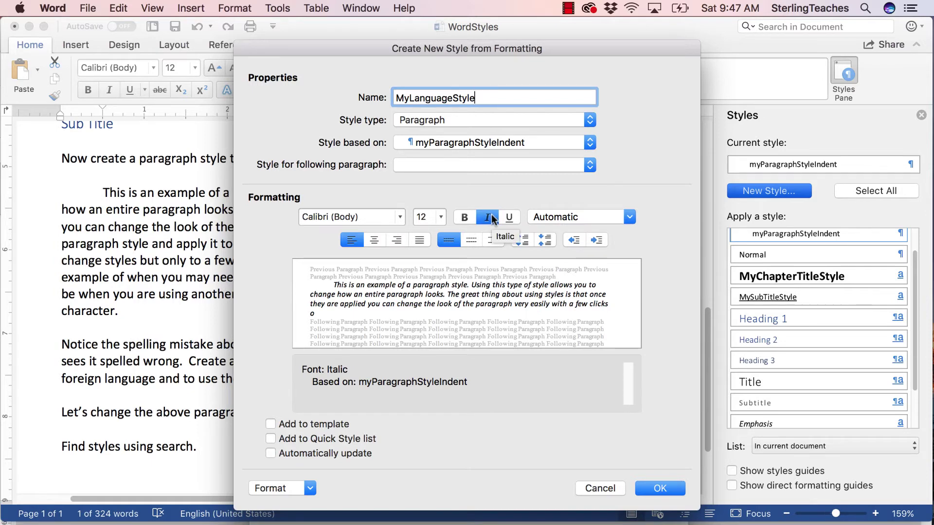
left_click(552, 118)
left_click(550, 127)
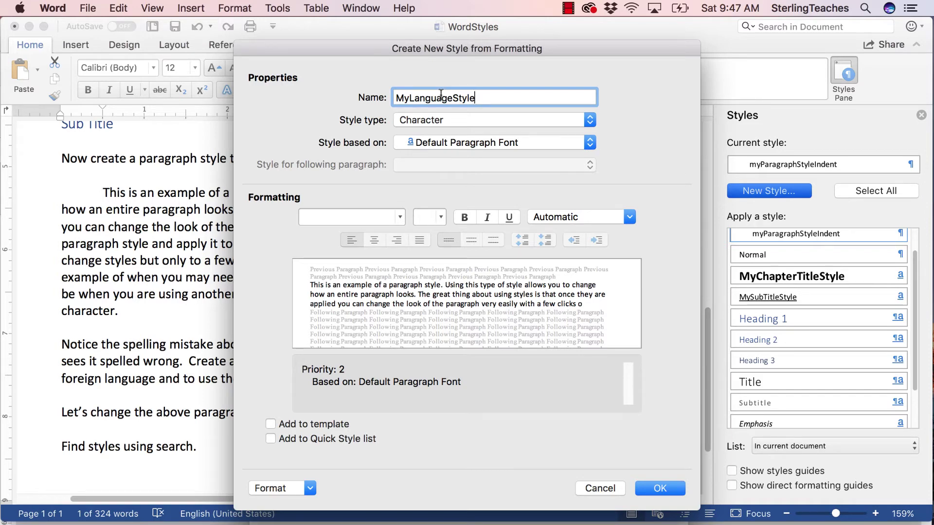
- Set the new style's language to Spanish and turn off the option that skips spelling and grammar checking
left_click(311, 488)
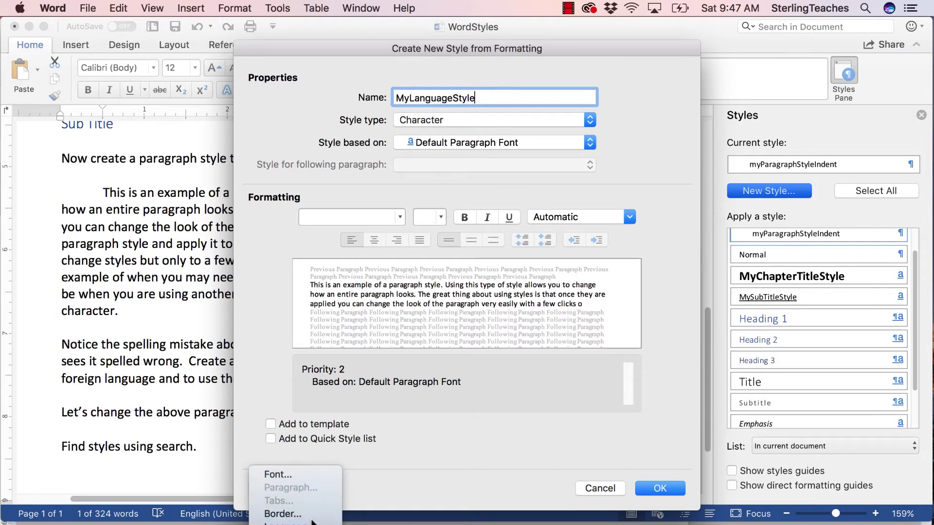
left_click_drag(397, 48, 400, 14)
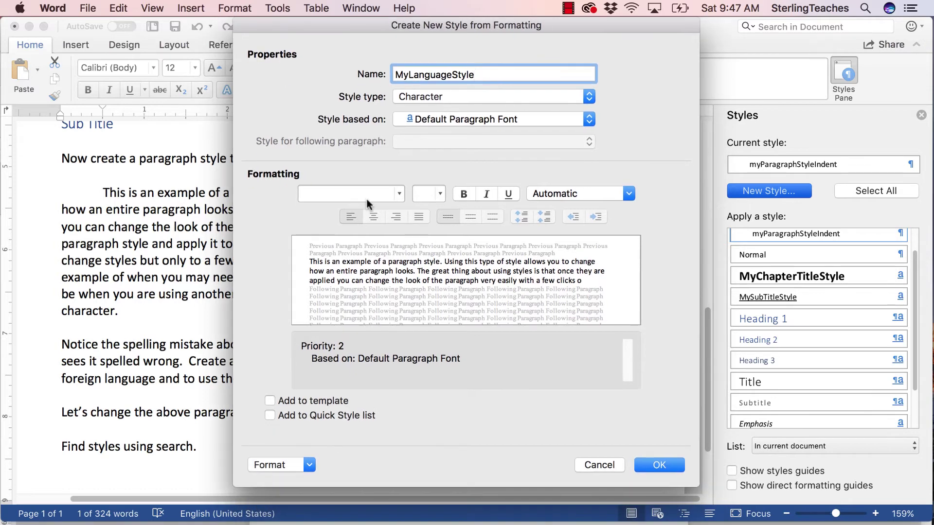
left_click(306, 465)
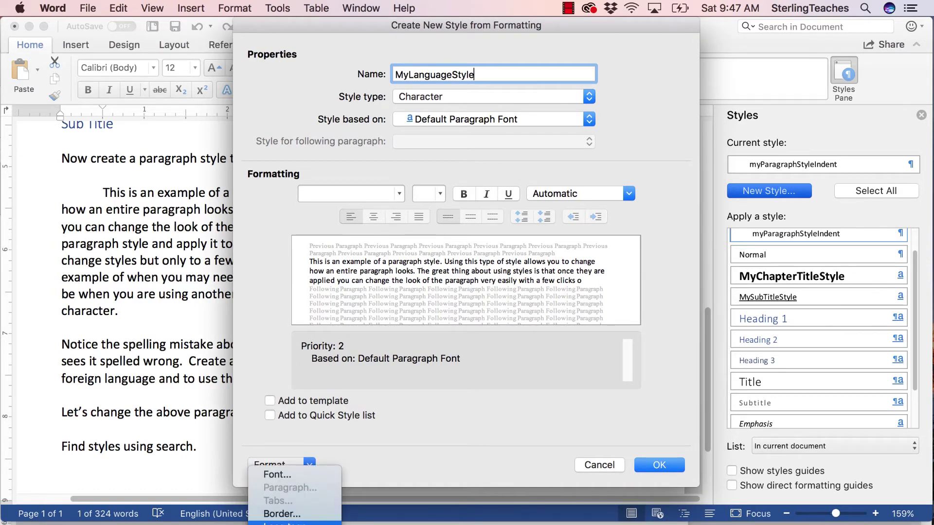
left_click(282, 522)
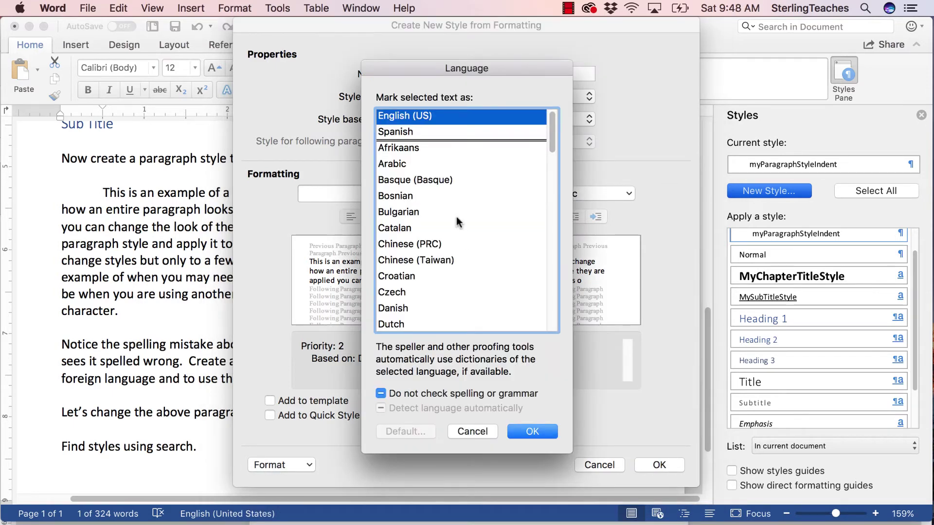
scroll(452, 185, "down", 1)
left_click(416, 127)
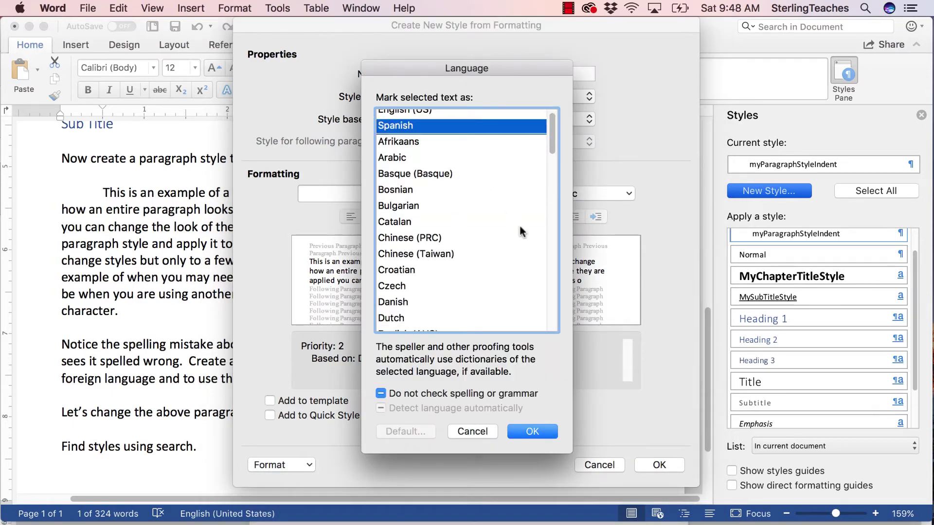
left_click_drag(555, 132, 574, 84)
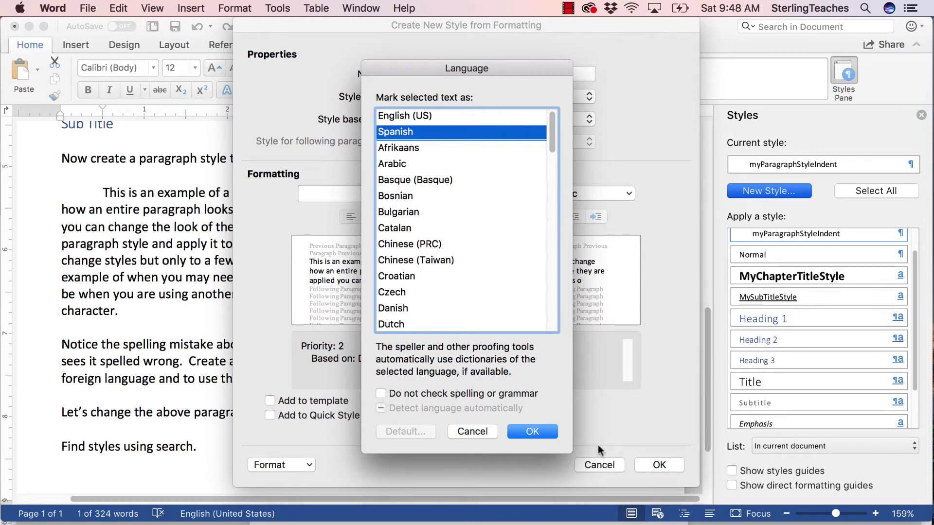
left_click(546, 435)
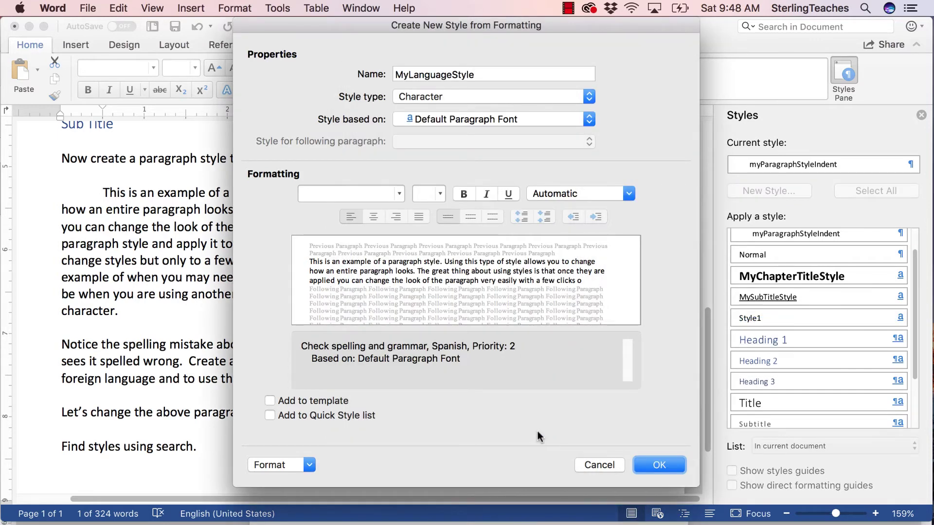
- Create MyLanguageStyle with the Quick Style list option enabled and apply it to the word Español
left_click(309, 416)
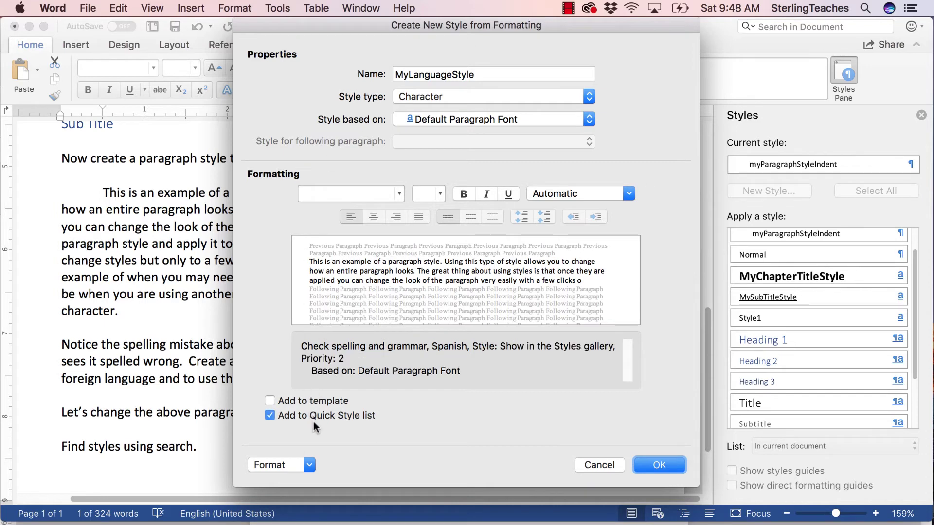
left_click(659, 466)
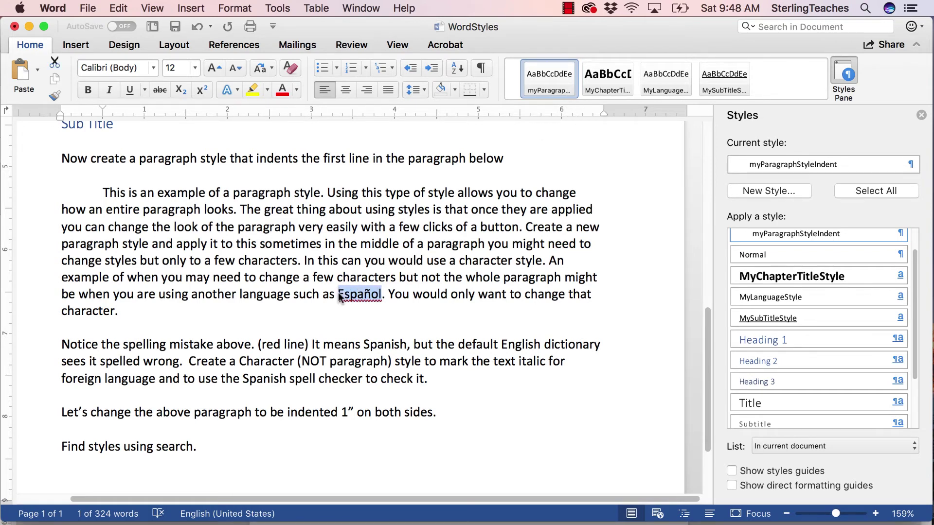
left_click(669, 85)
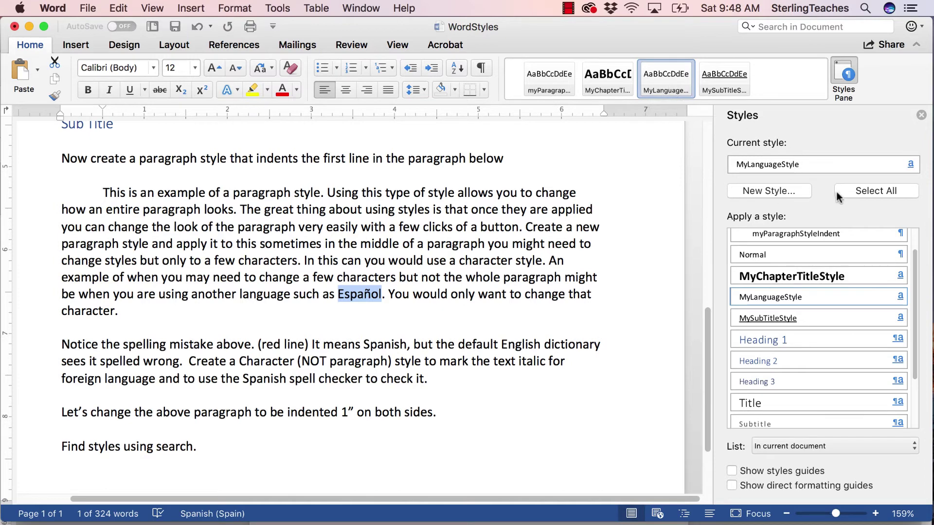
- Modify MyLanguageStyle to use italic formatting
right_click(673, 79)
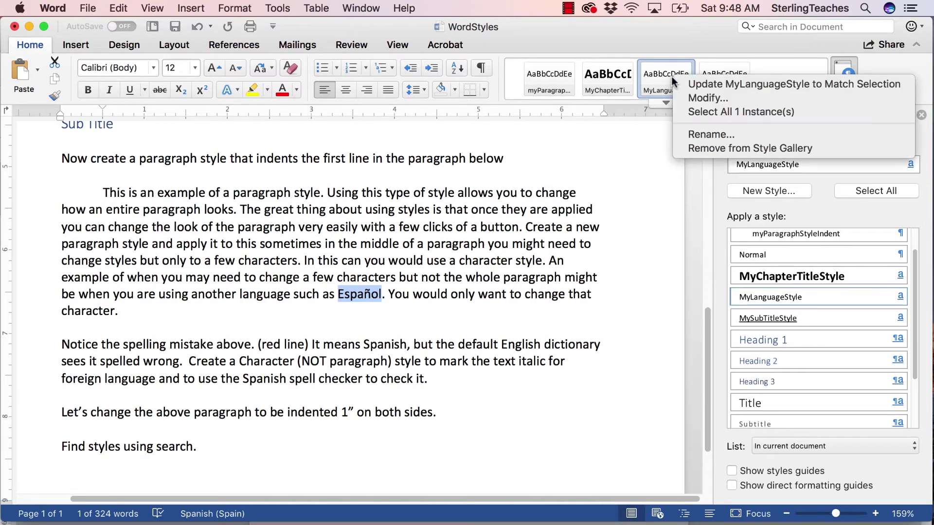
left_click(740, 99)
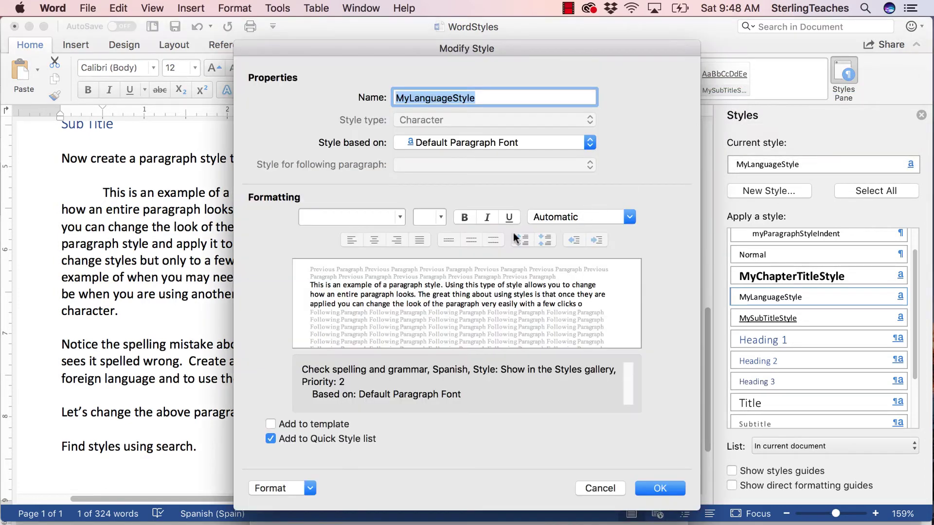
left_click(485, 219)
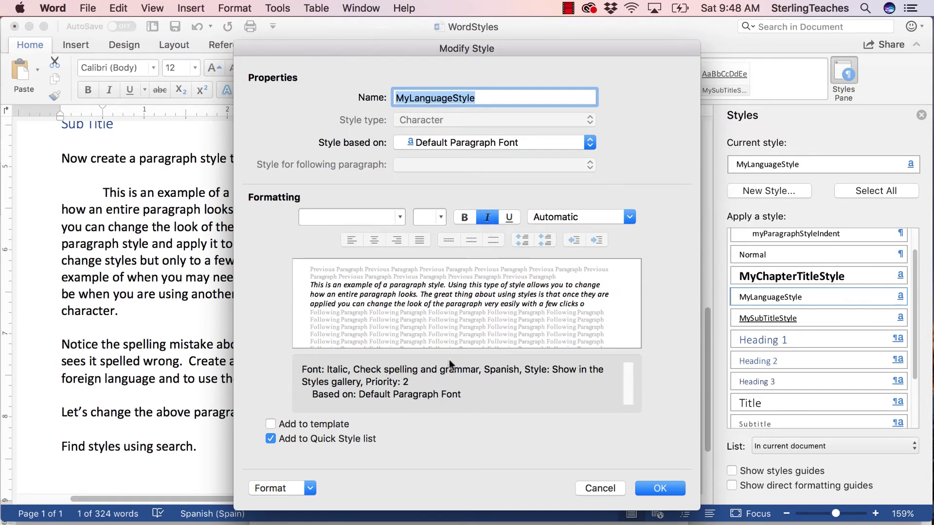
left_click(660, 488)
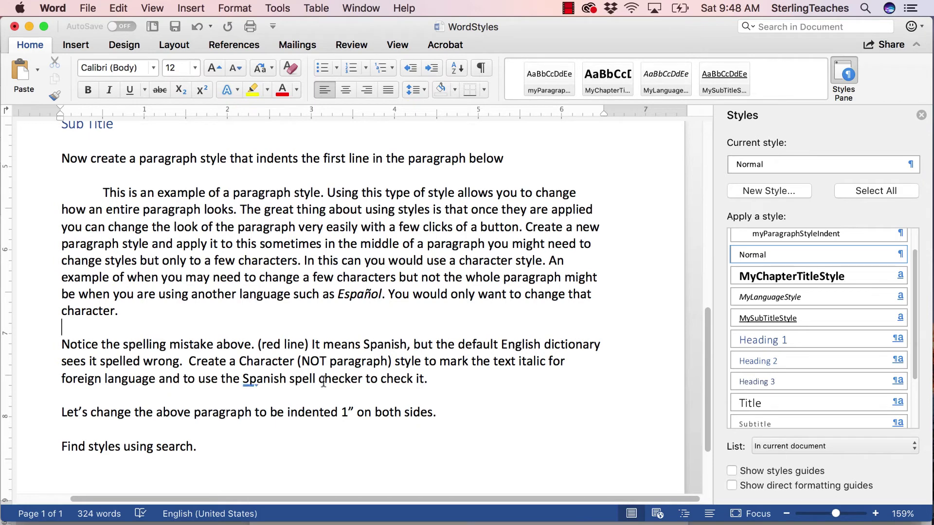
- Add the line "Feliz Cumplianos" below the example paragraph and apply MyLanguageStyle to it
key("Return")
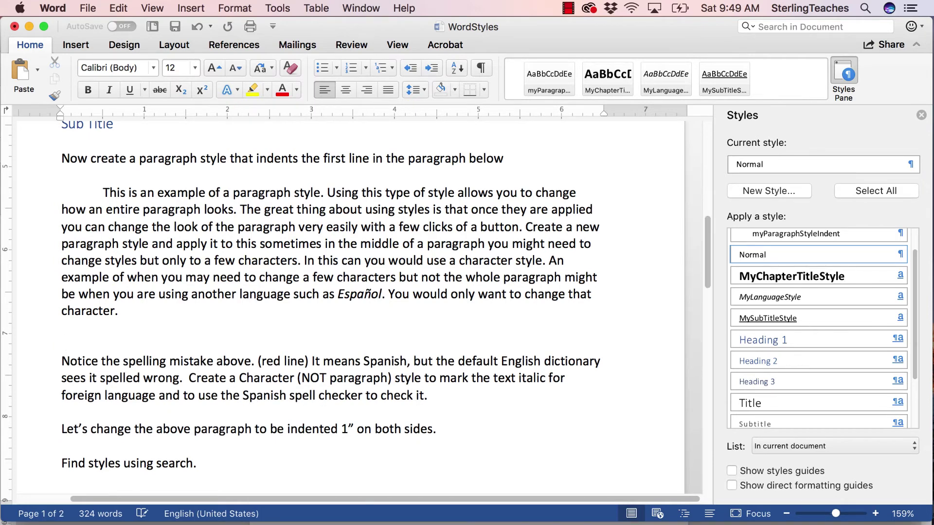
type("Feliz Cumplianos")
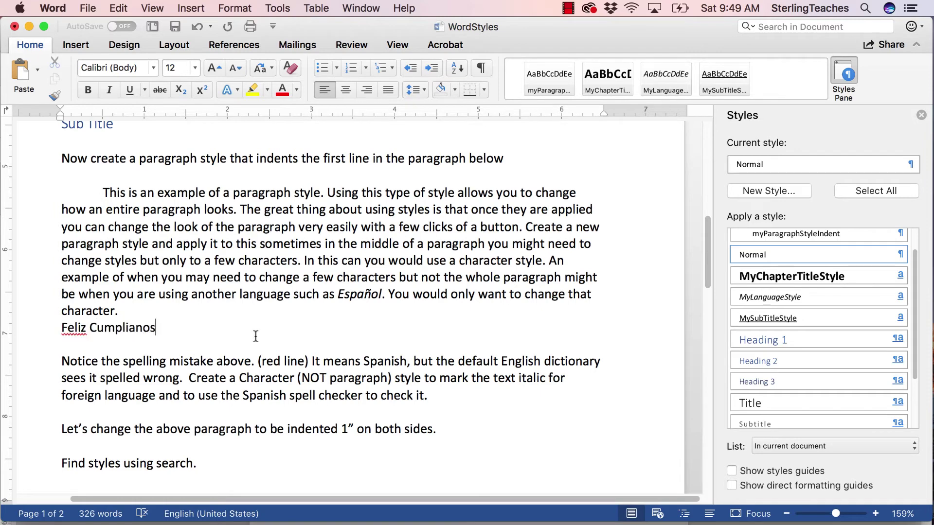
left_click_drag(162, 327, 62, 328)
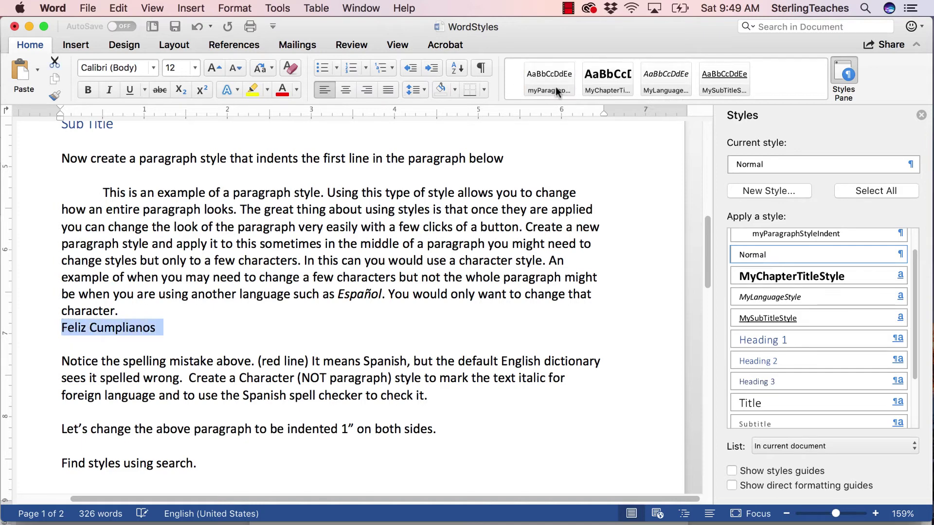
left_click(666, 79)
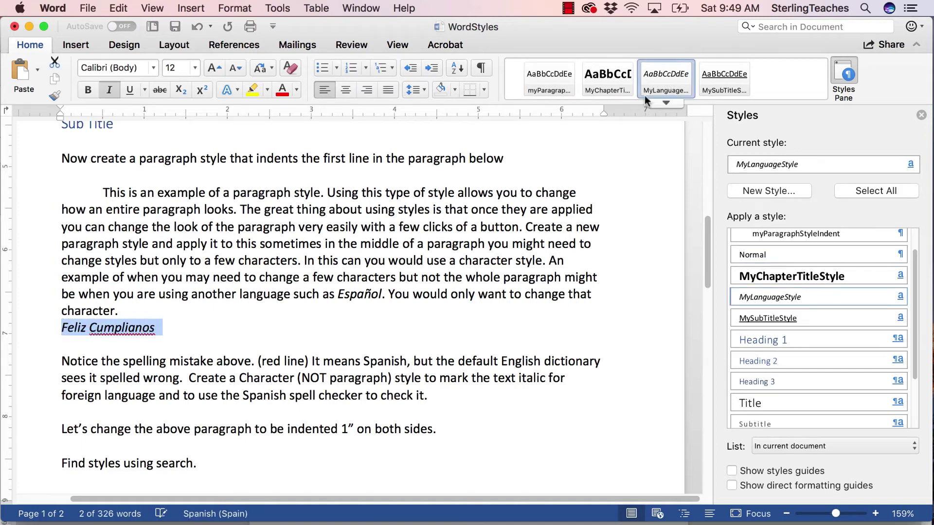
- Correct the misspelled word Cumplianos to the suggested spelling Cumpleaños
left_click(151, 342)
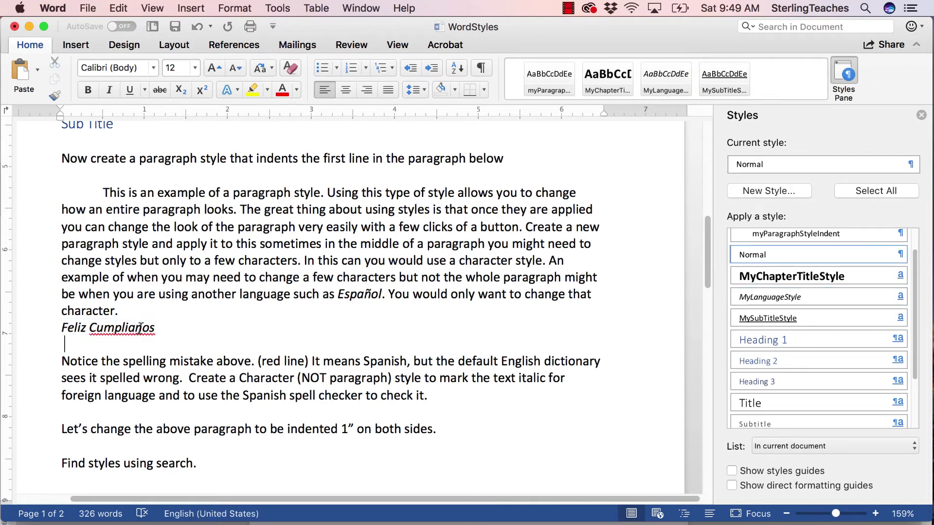
right_click(140, 327)
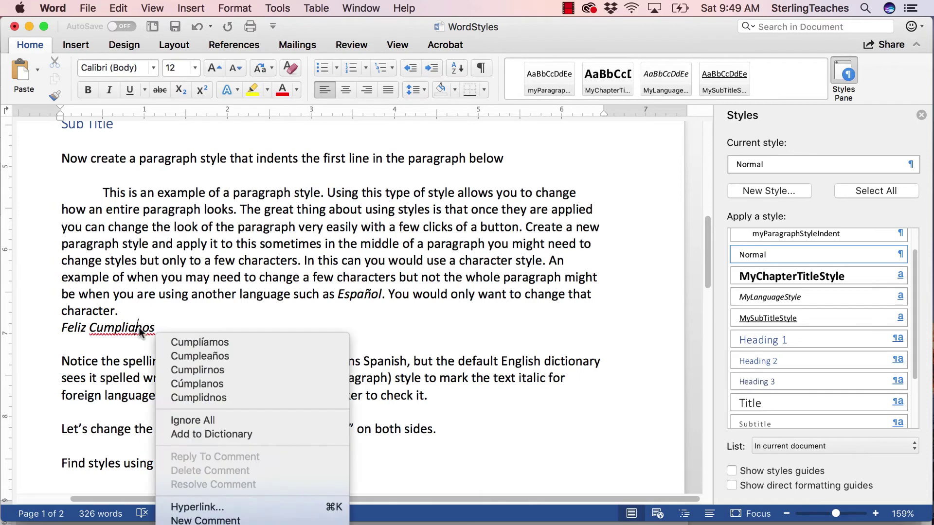
left_click(240, 357)
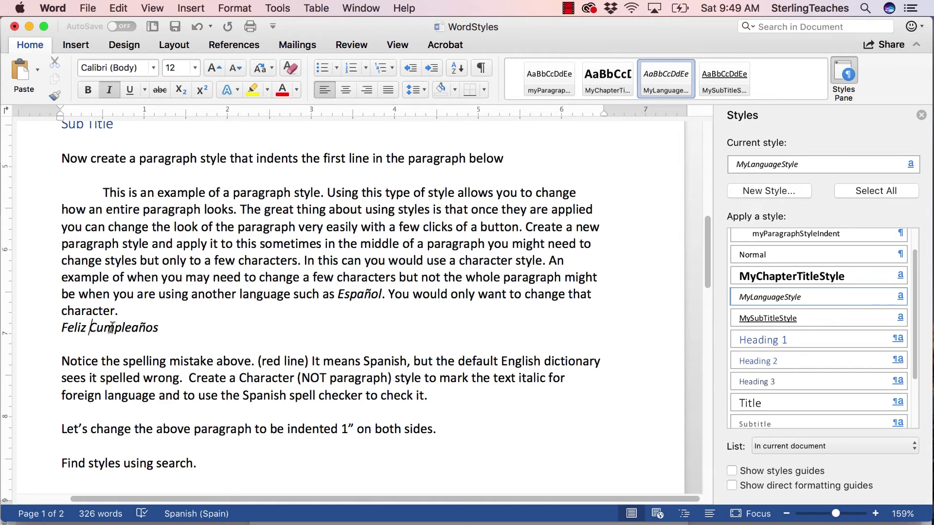
left_click(90, 328)
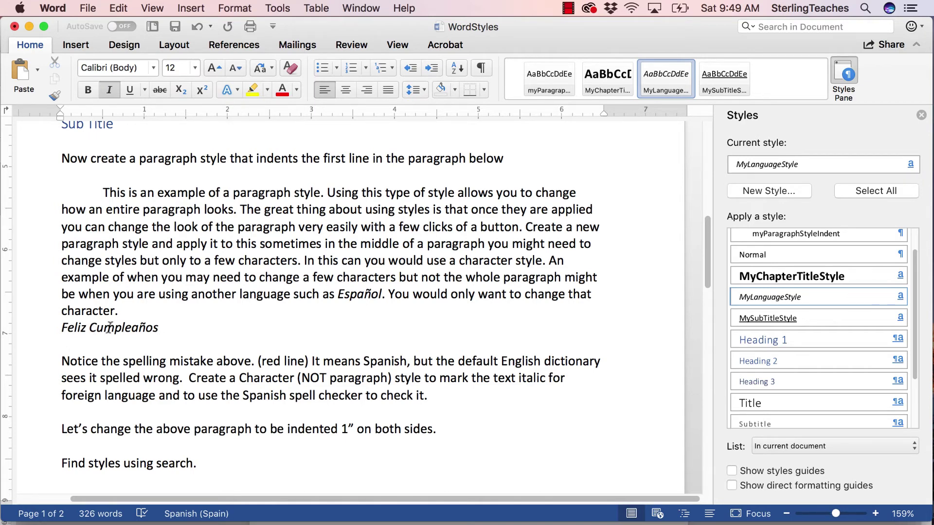
left_click_drag(171, 327, 61, 327)
left_click(171, 326)
- Start a new style from the paragraph about the spelling mistake and name it MyParagraphQuoteStyle
scroll(171, 326, "down", 1)
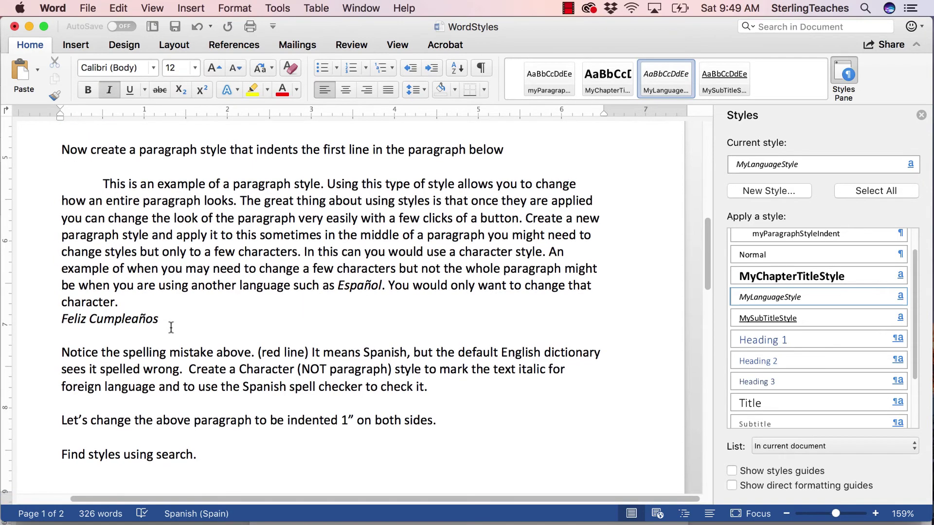
scroll(170, 327, "down", 4)
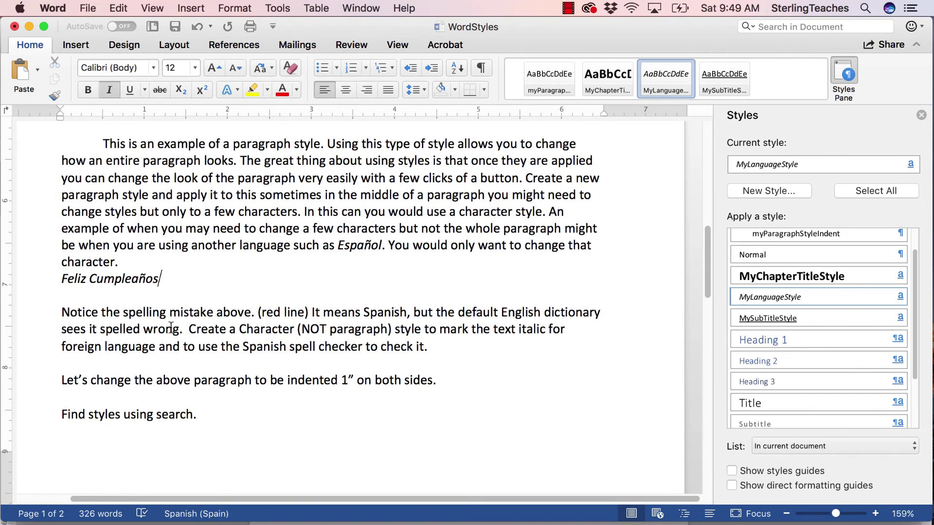
left_click_drag(63, 314, 441, 348)
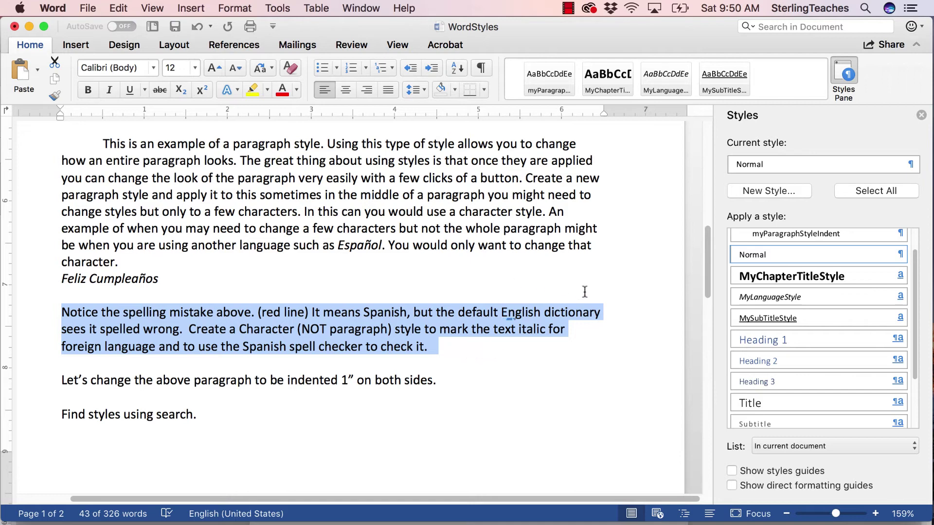
left_click(775, 192)
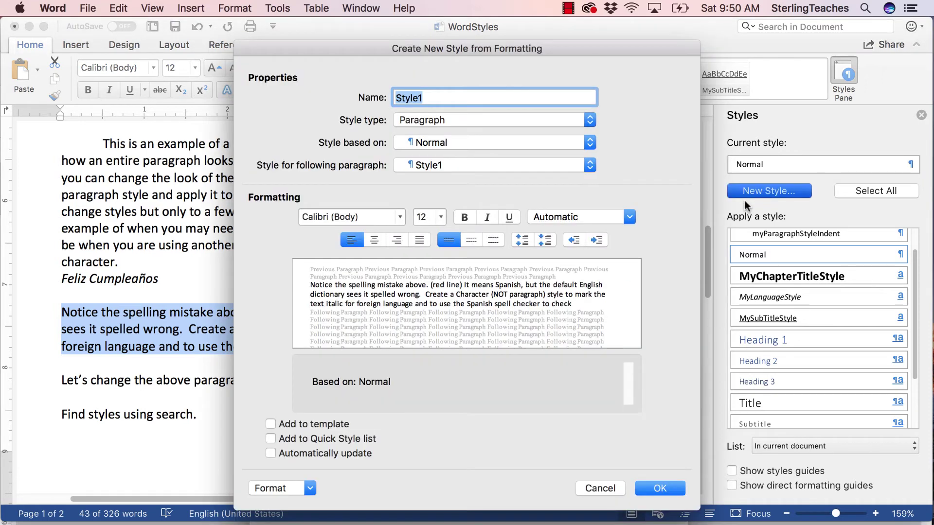
type("Mypara")
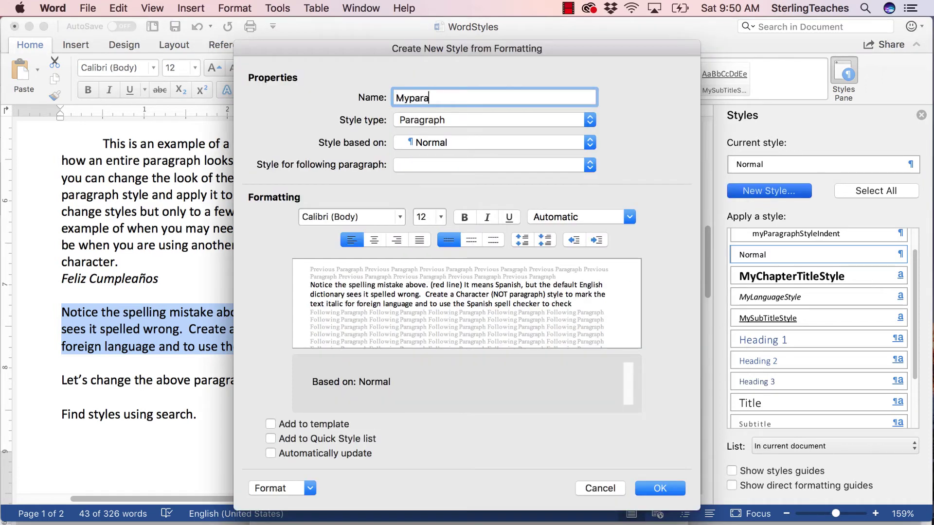
key("BackSpace")
key("BackSpace")
key("BackSpace")
key("BackSpace")
type("Paragraph")
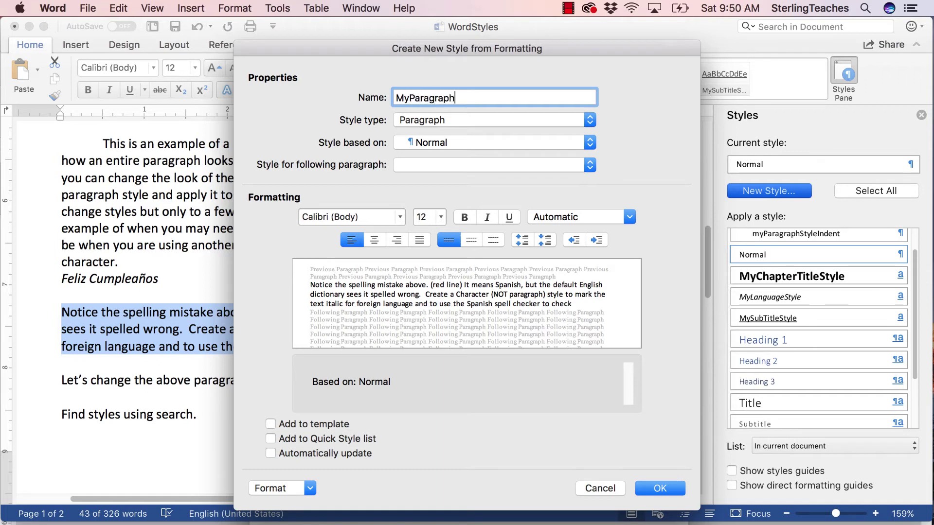
type("Inde")
key("BackSpace")
key("BackSpace")
key("BackSpace")
type("QuoteStyle")
- Set the left and right indents of the new quote style to 1" in its paragraph formatting
left_click(596, 240)
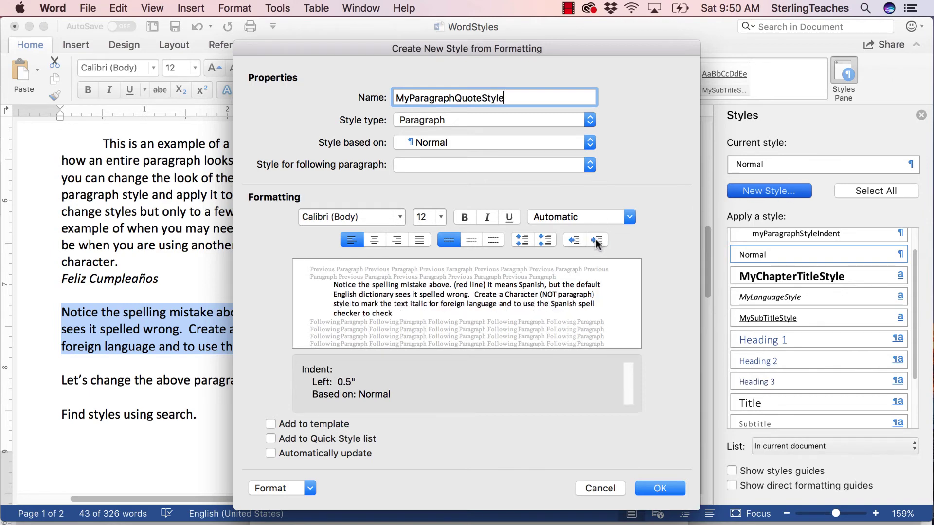
left_click(574, 241)
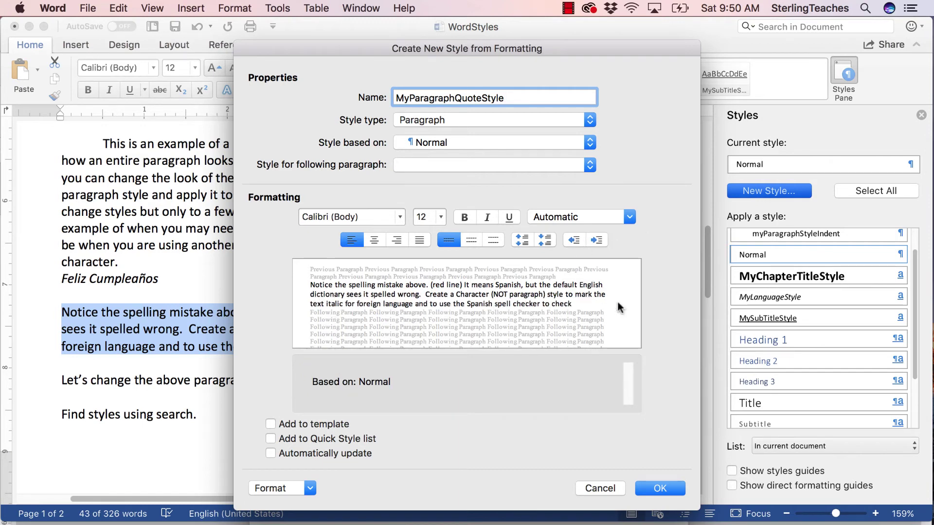
left_click(310, 488)
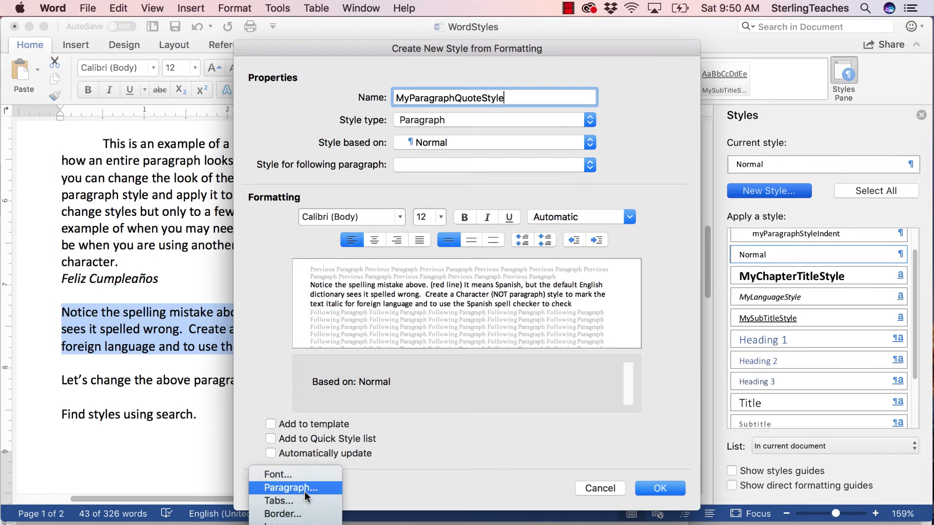
left_click(304, 492)
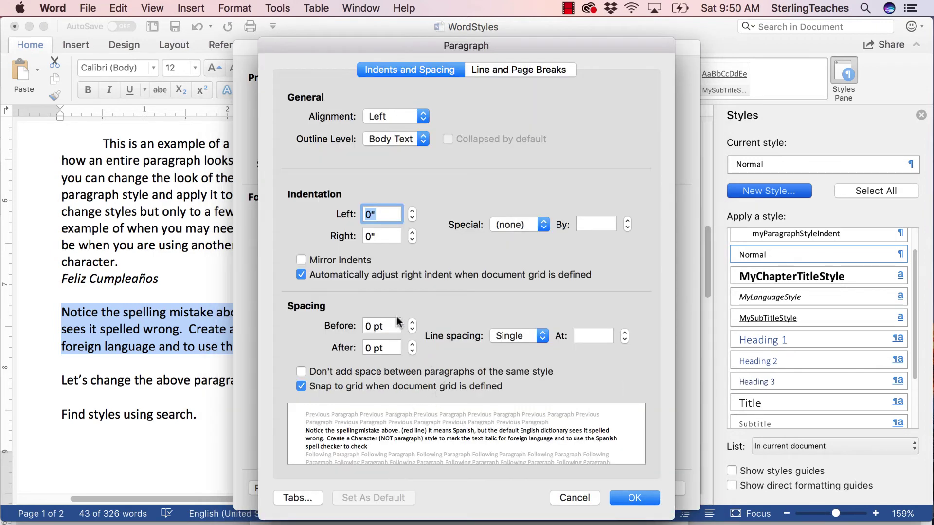
type("1")
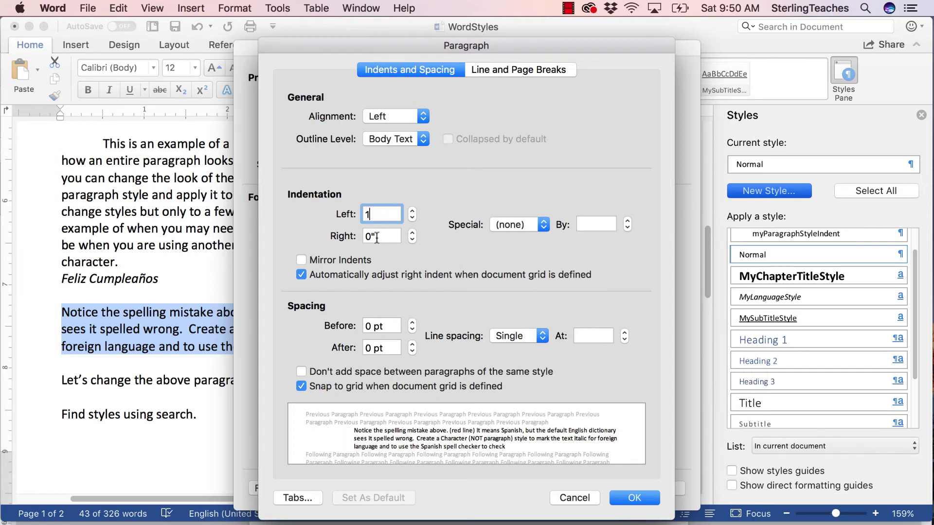
key("Tab")
type("1")
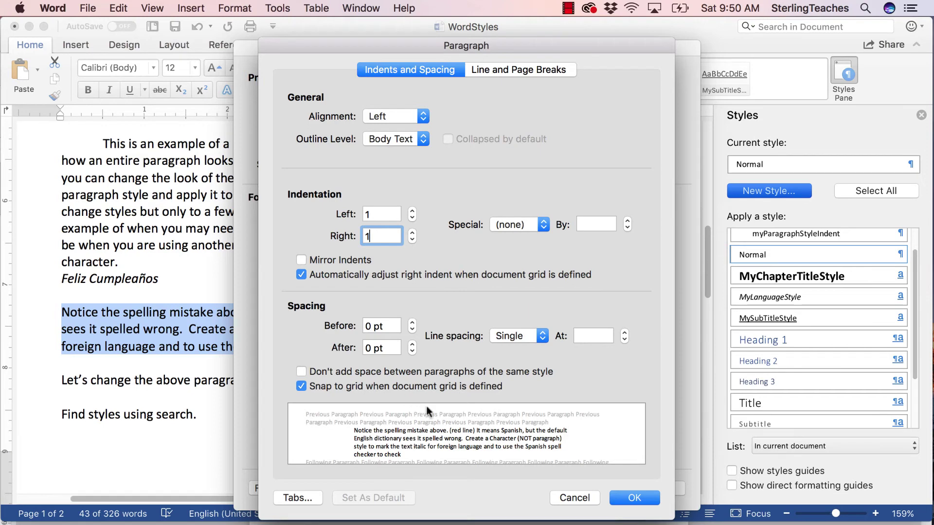
left_click(635, 497)
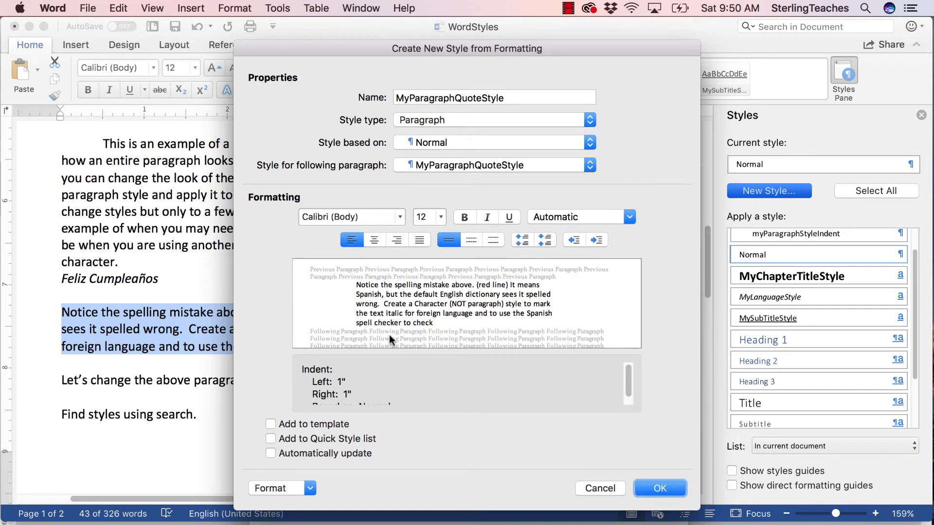
- Add the new quote style to the Quick Style list, and apply it to the paragraph about the spelling mistake
left_click(270, 439)
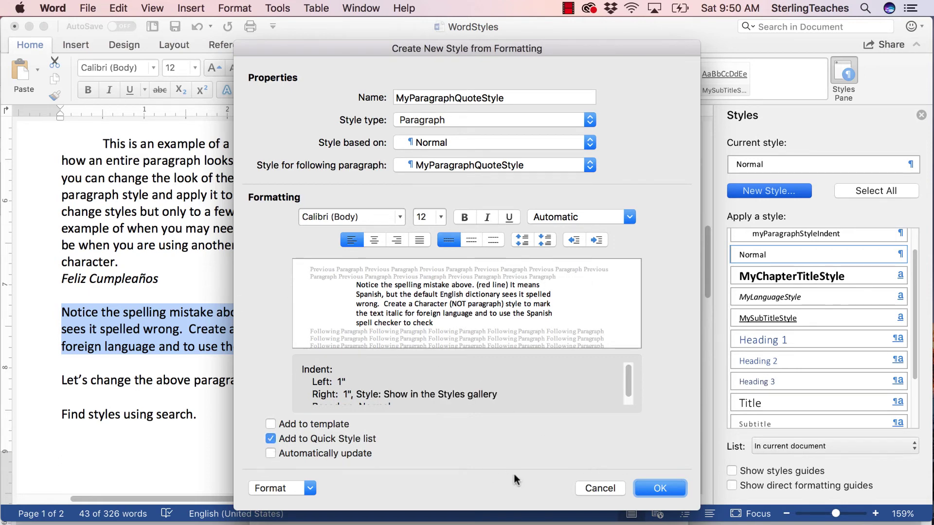
left_click(659, 488)
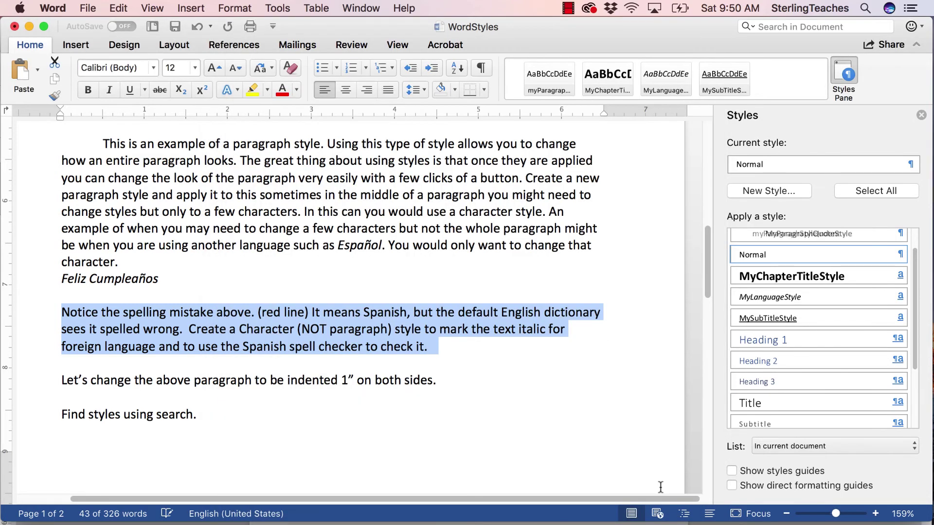
left_click_drag(451, 346, 18, 315)
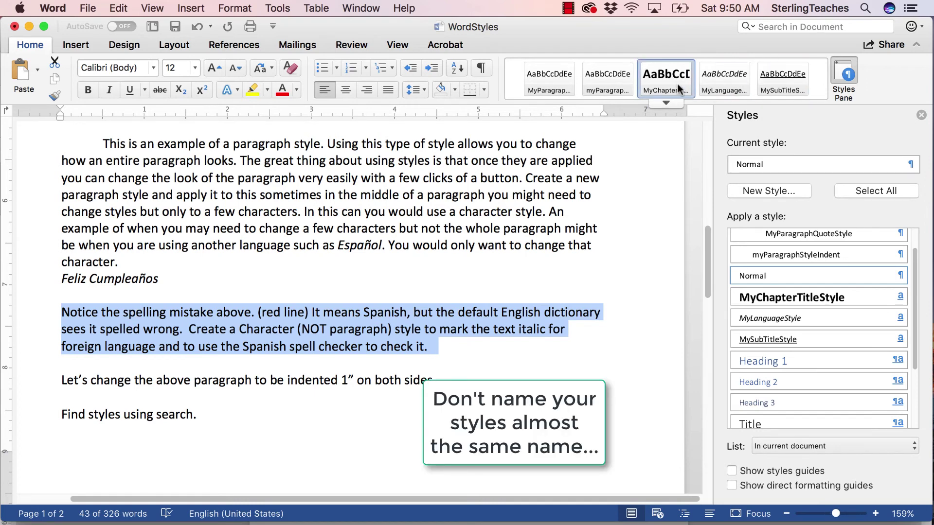
left_click(669, 103)
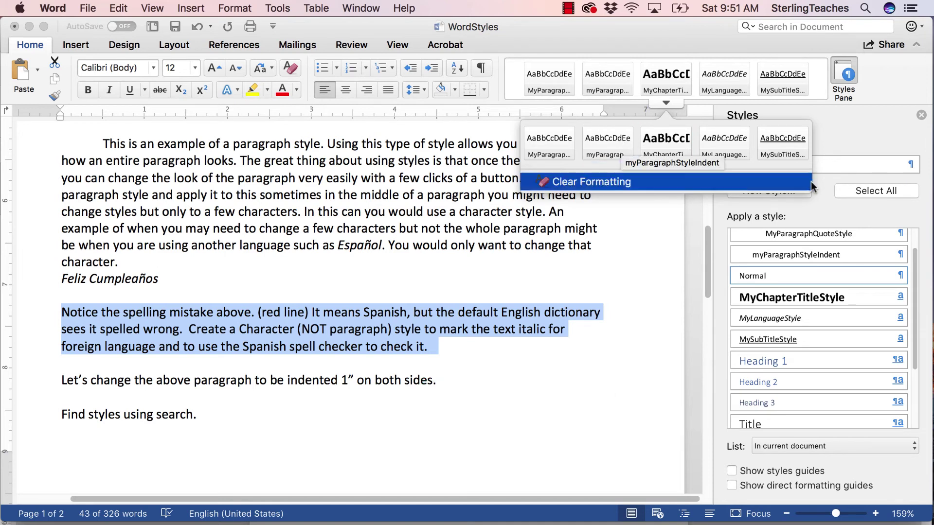
left_click(850, 230)
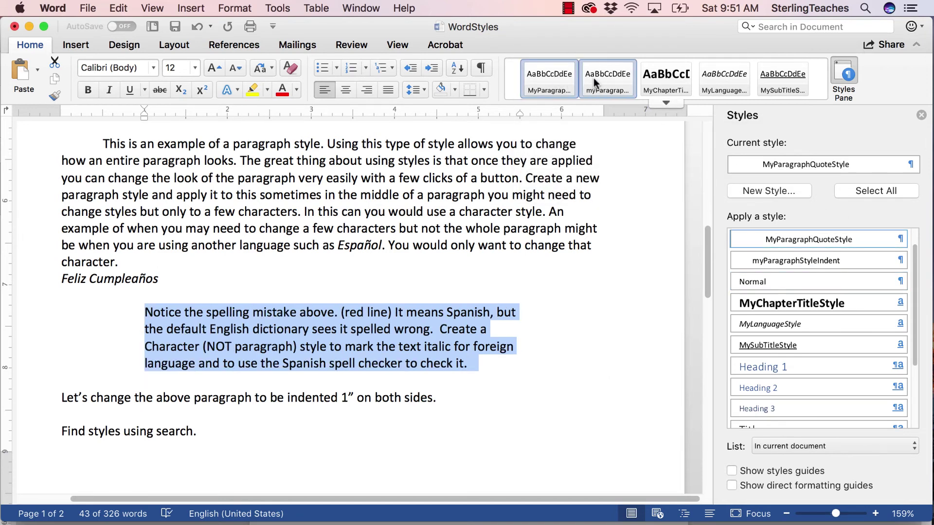
left_click(418, 331)
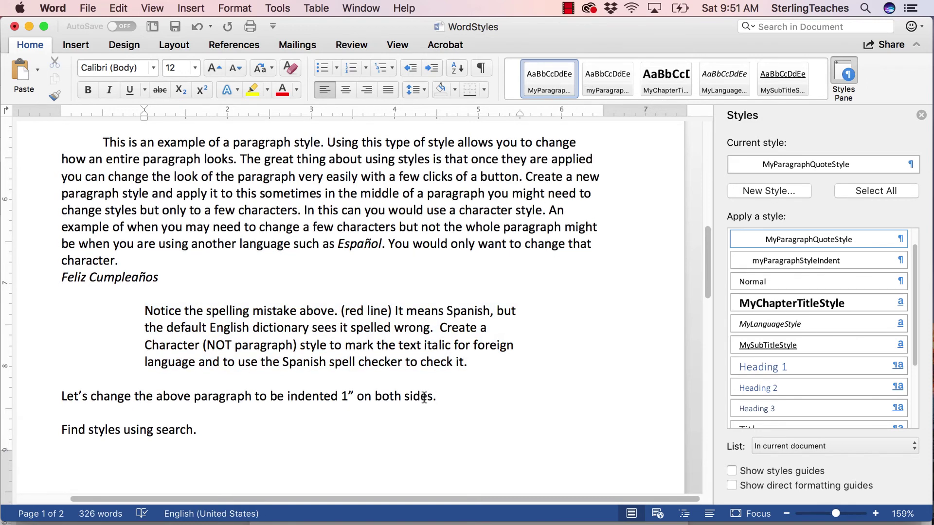
- Look over the styled titles and paragraphs throughout the document and check which style the "Feliz Cumpleaños" line uses
scroll(424, 398, "down", 1)
scroll(424, 398, "up", 5)
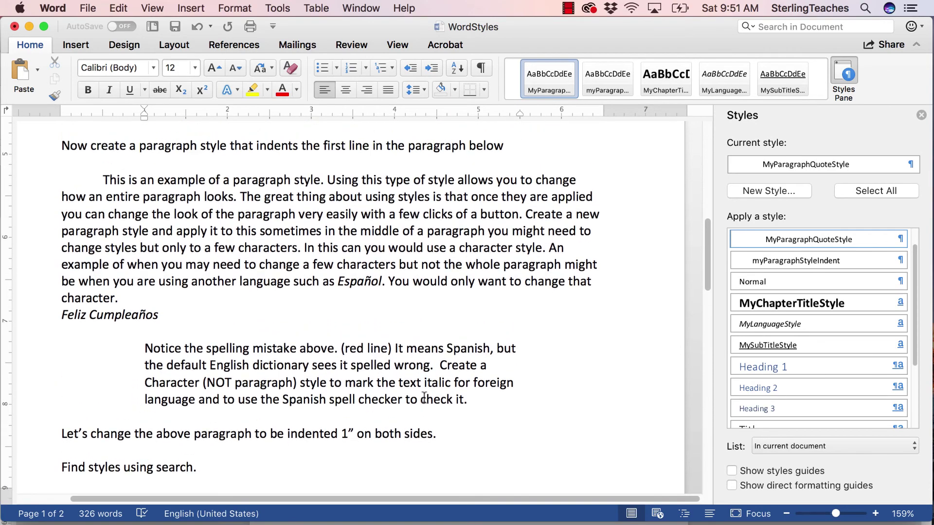
scroll(424, 398, "up", 5)
scroll(424, 398, "down", 8)
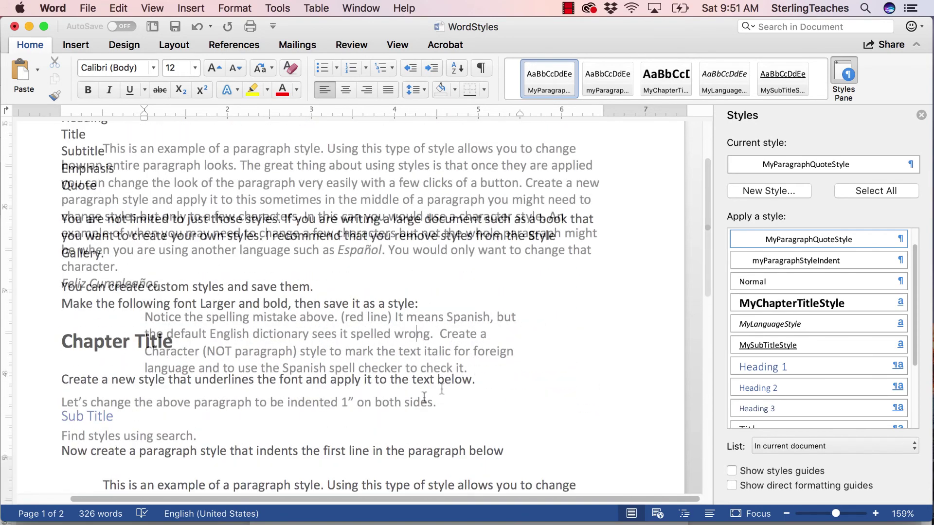
scroll(441, 389, "up", 4)
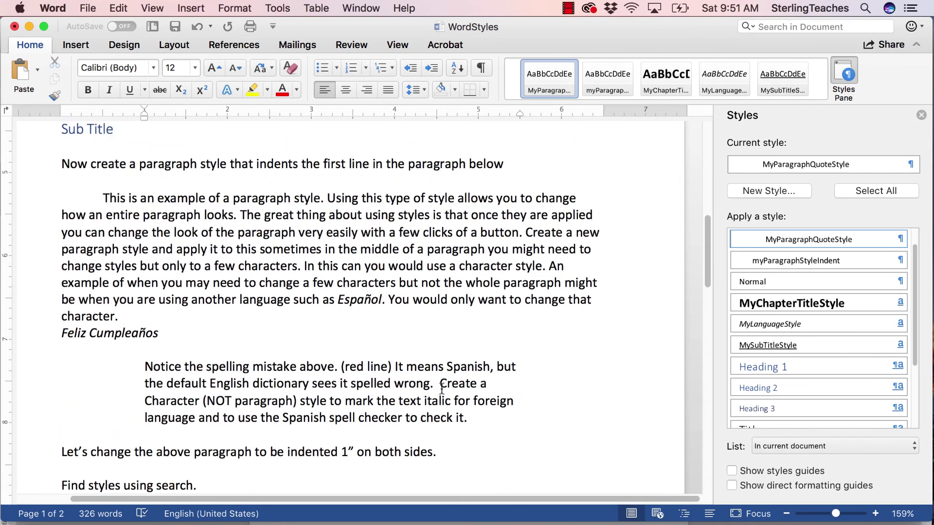
scroll(442, 389, "down", 2)
scroll(442, 389, "down", 3)
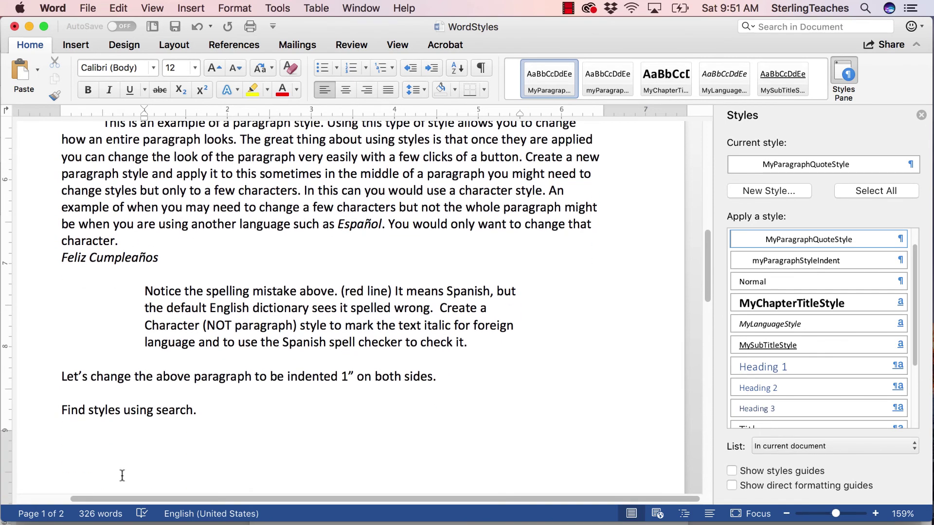
left_click_drag(198, 411, 74, 407)
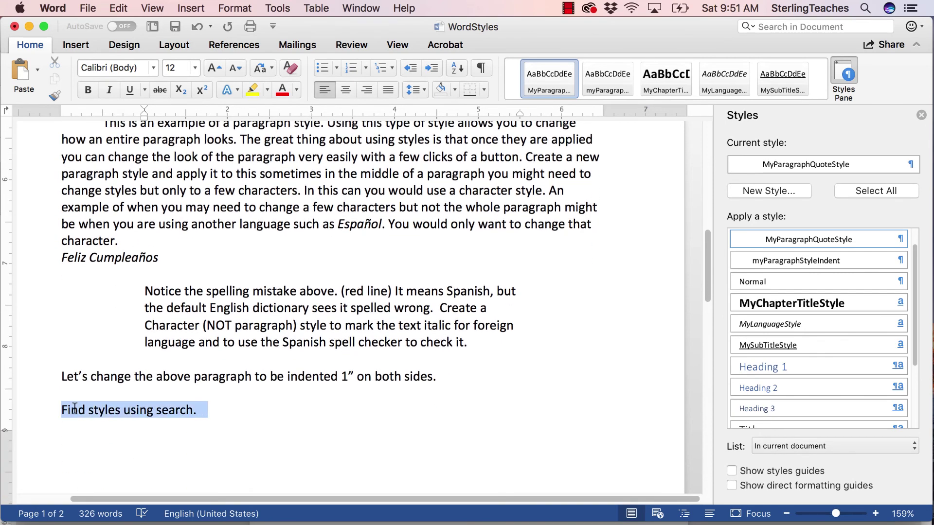
left_click(220, 410)
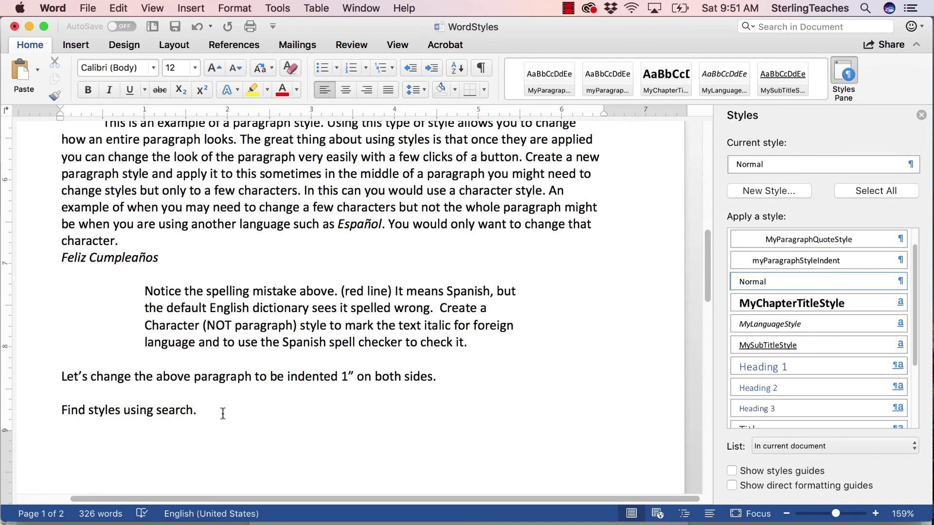
scroll(223, 413, "up", 6)
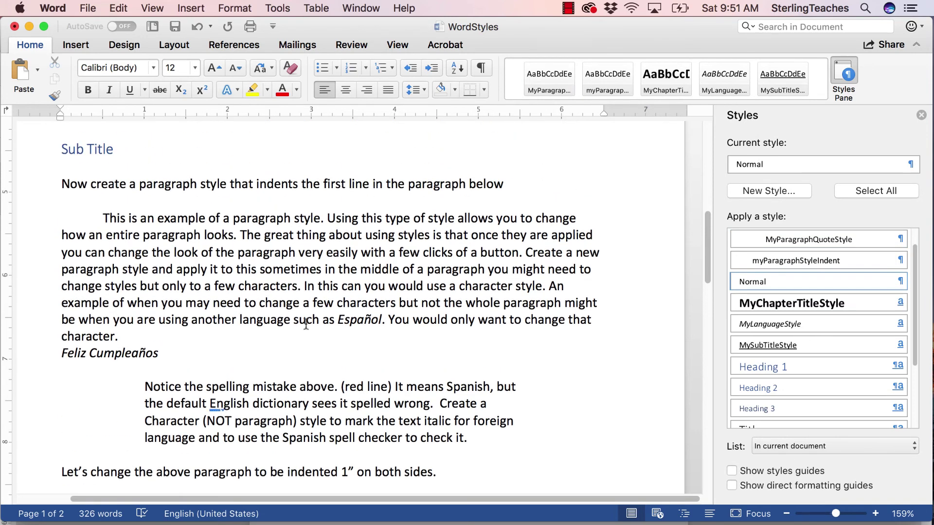
left_click(181, 350)
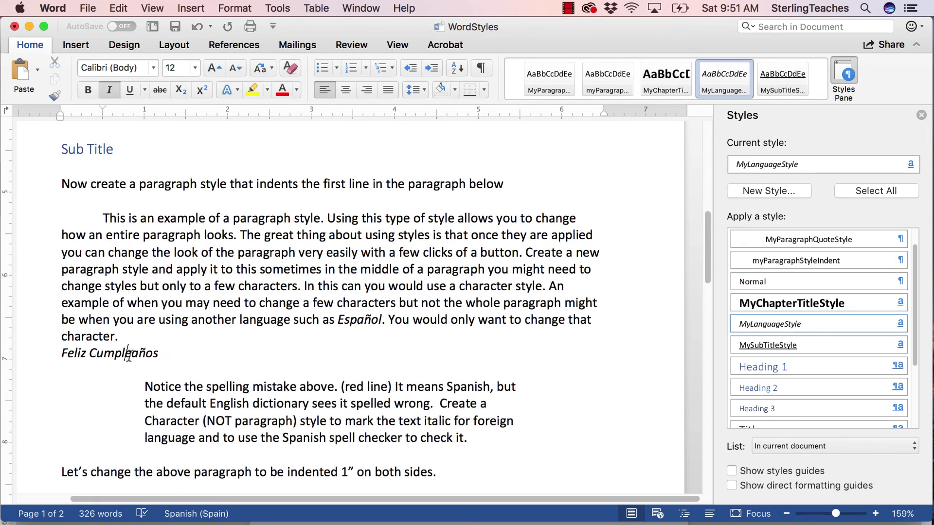
double_click(110, 355)
left_click(235, 352)
scroll(369, 320, "down", 2)
scroll(371, 322, "up", 5)
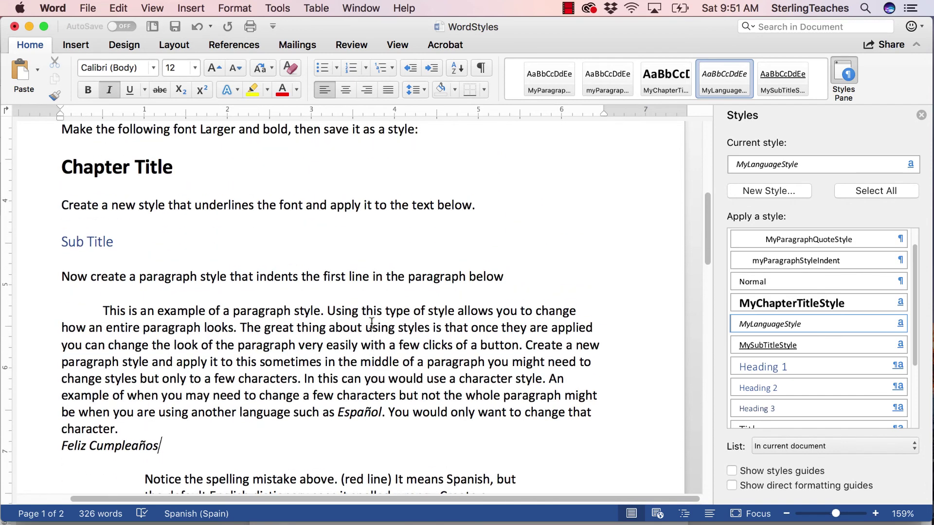
scroll(426, 276, "down", 1)
scroll(426, 275, "up", 6)
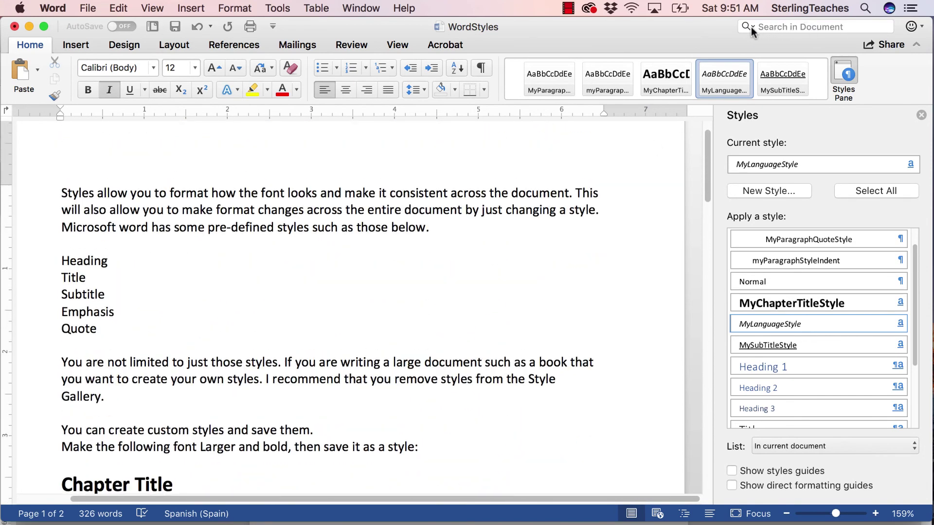
- Open the advanced Find and Replace options and clear the old search text
left_click(749, 26)
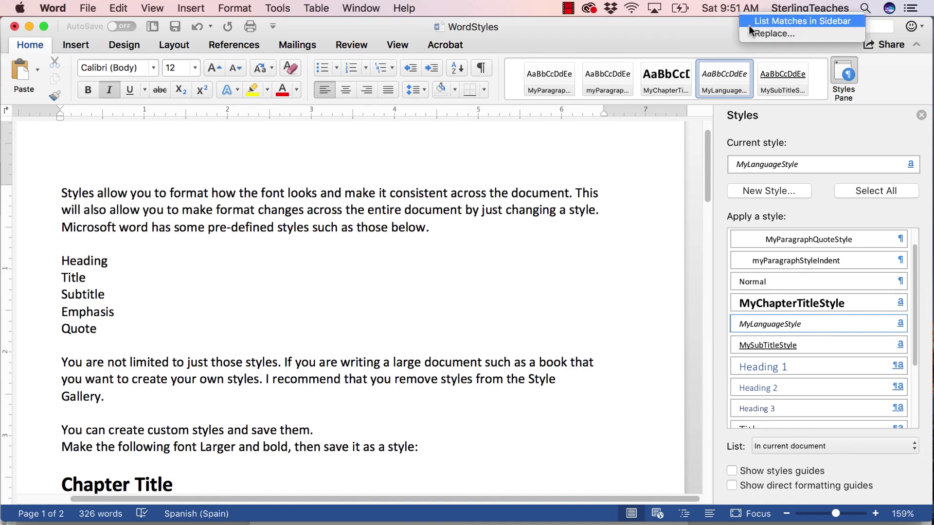
left_click(774, 23)
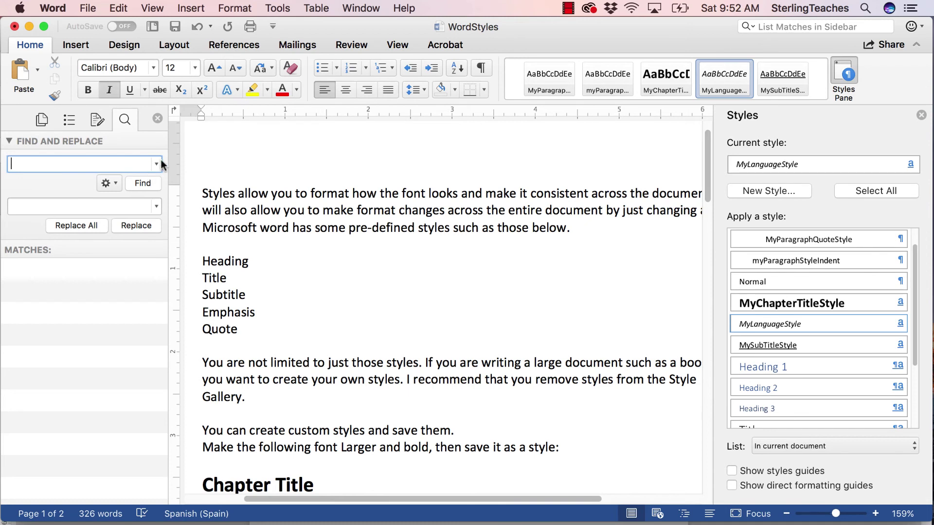
left_click(110, 184)
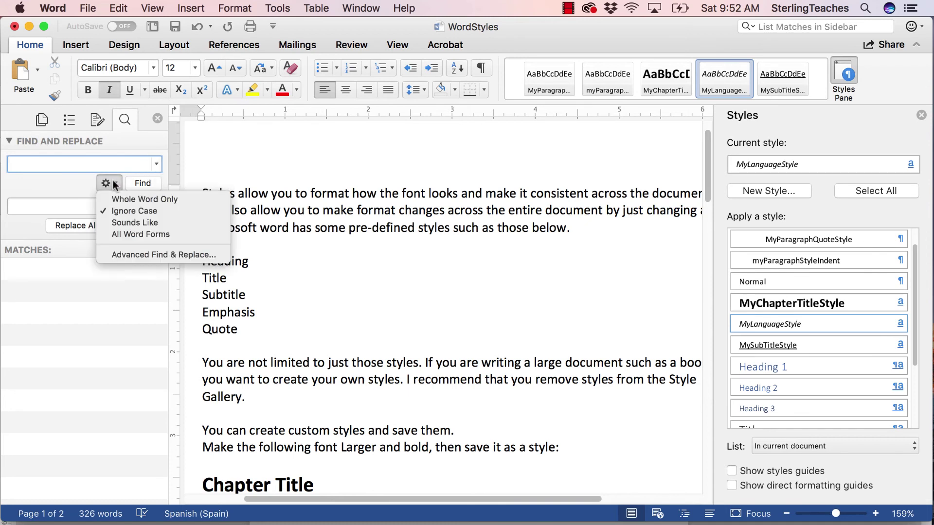
left_click(148, 254)
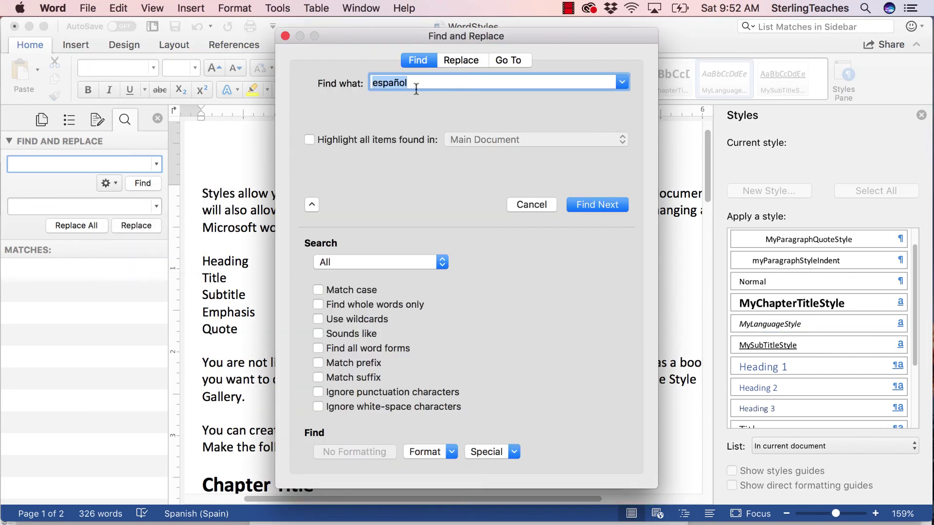
left_click_drag(485, 40, 487, 29)
key("BackSpace")
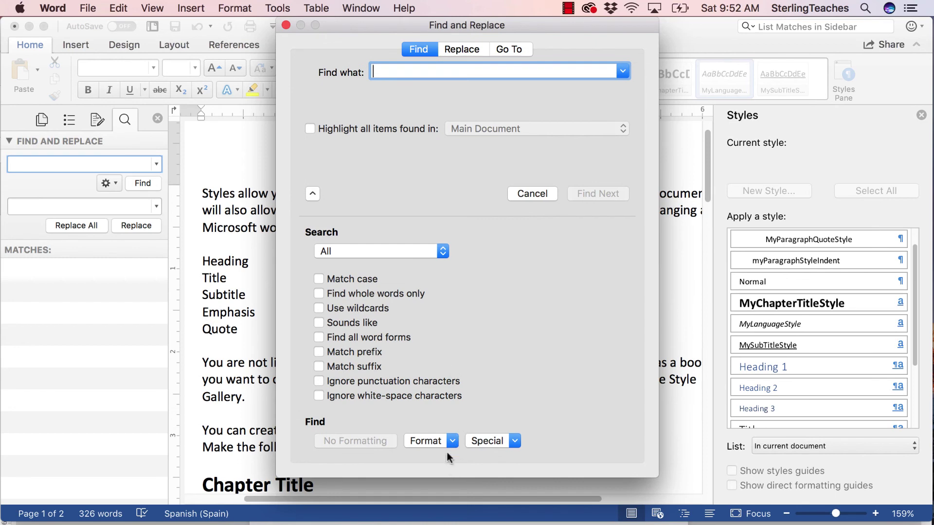
- Restrict the search to text formatted with the style MyLanguageStyle
left_click(449, 440)
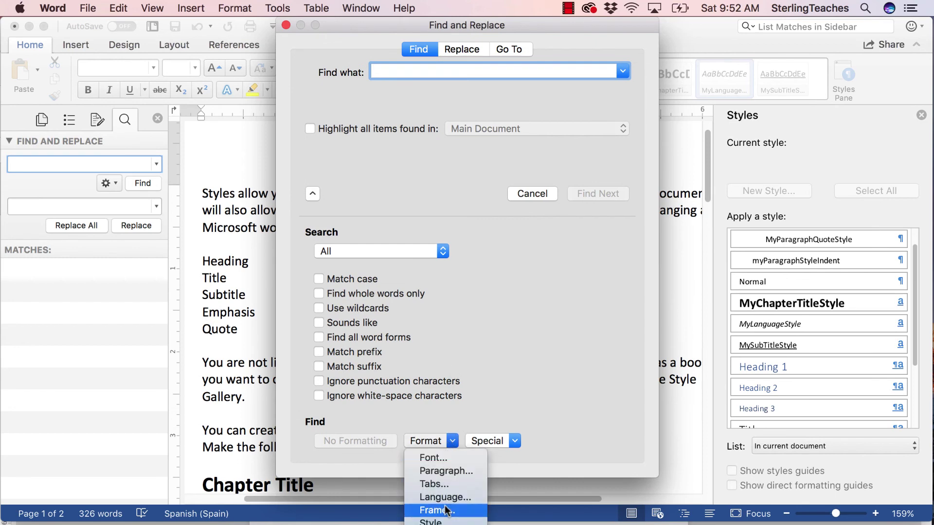
left_click(444, 523)
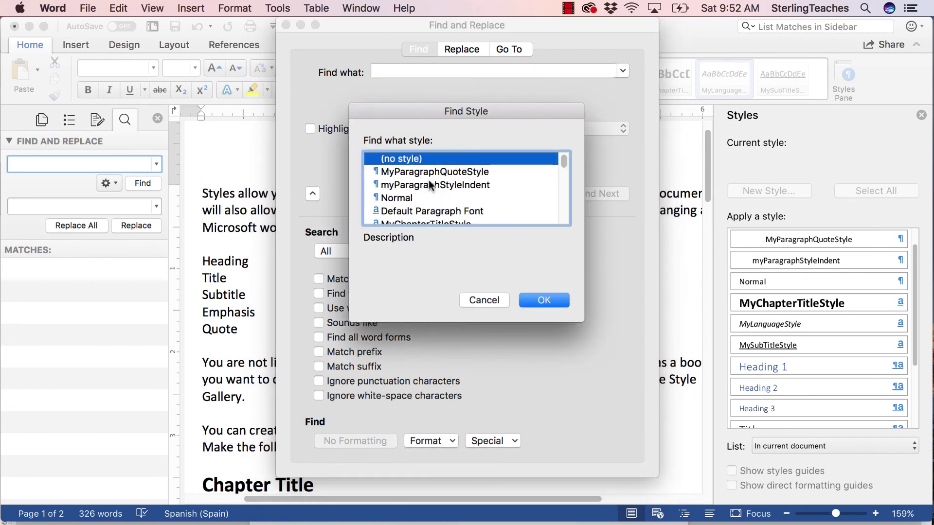
scroll(562, 162, "down", 5)
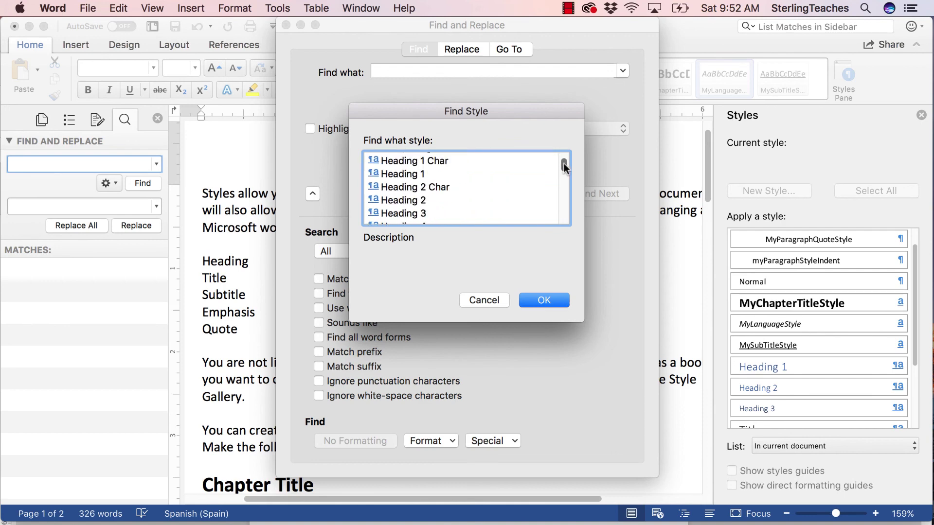
scroll(564, 163, "up", 5)
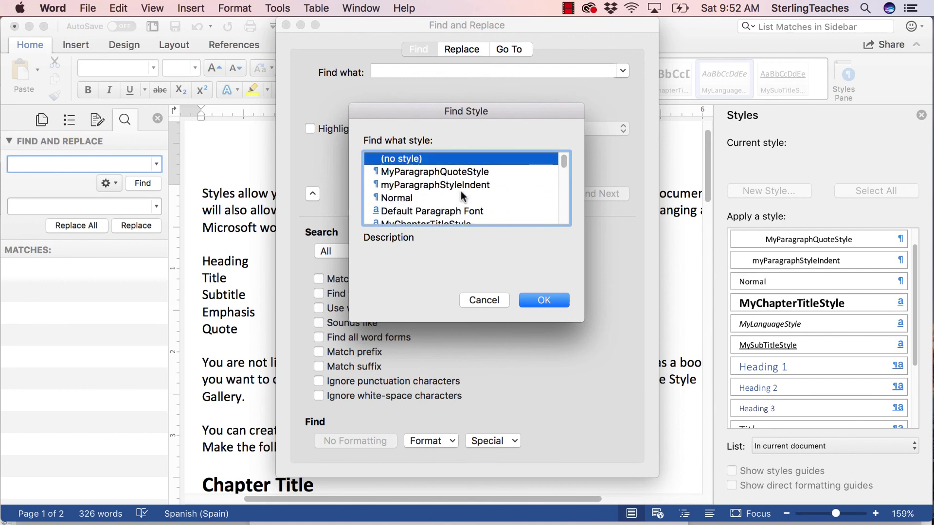
scroll(460, 191, "down", 2)
left_click(442, 198)
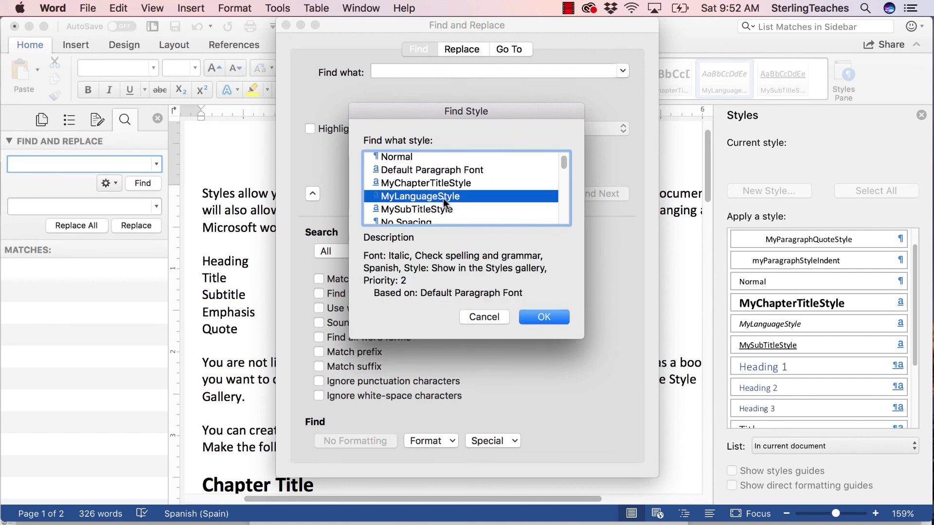
left_click(543, 315)
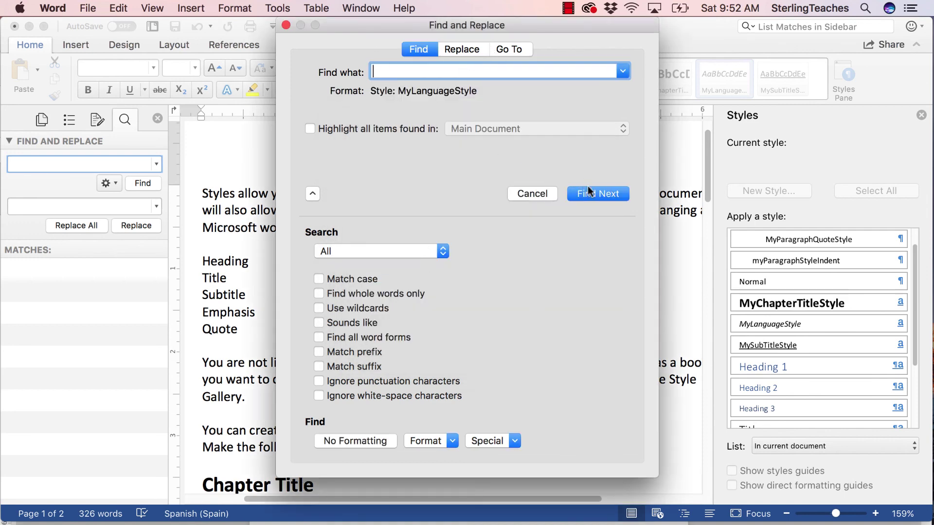
- Find the successive passages in the document that use MyLanguageStyle, keeping the search dialog clear of the text
left_click(599, 193)
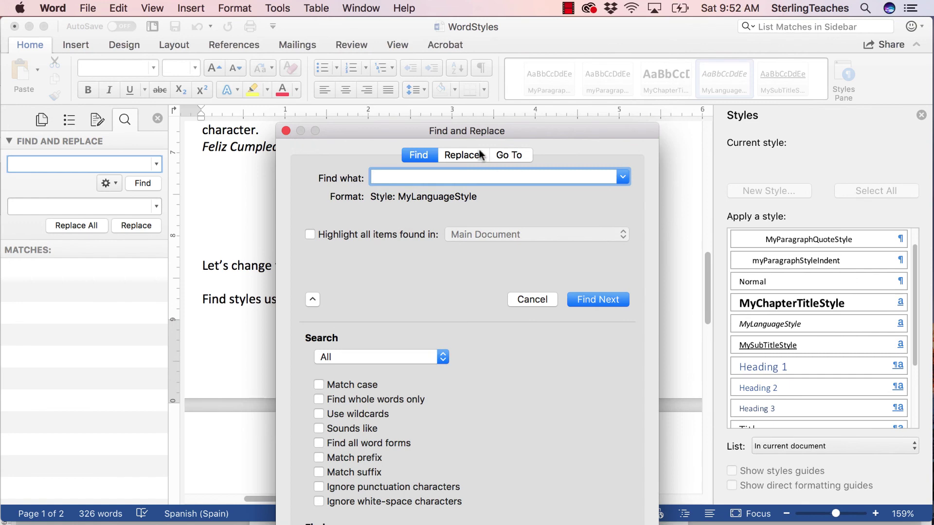
left_click_drag(471, 131, 734, 95)
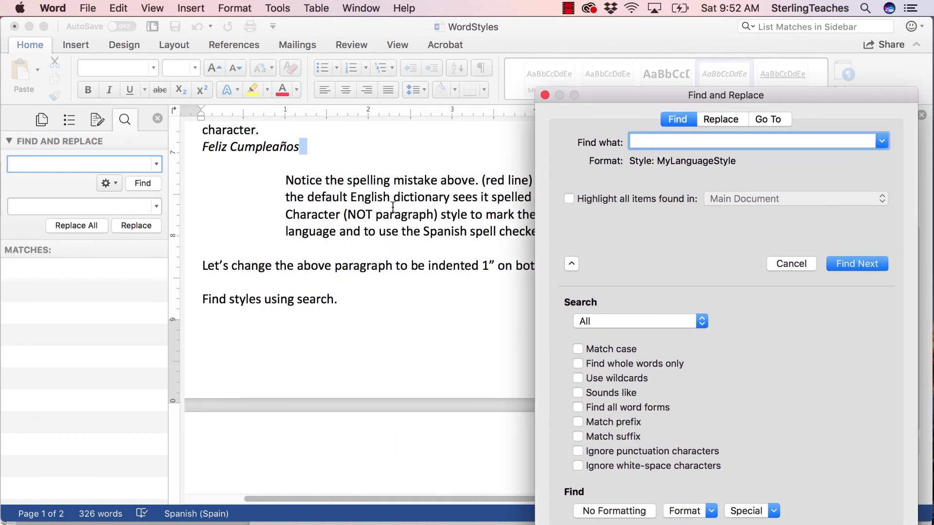
left_click(878, 264)
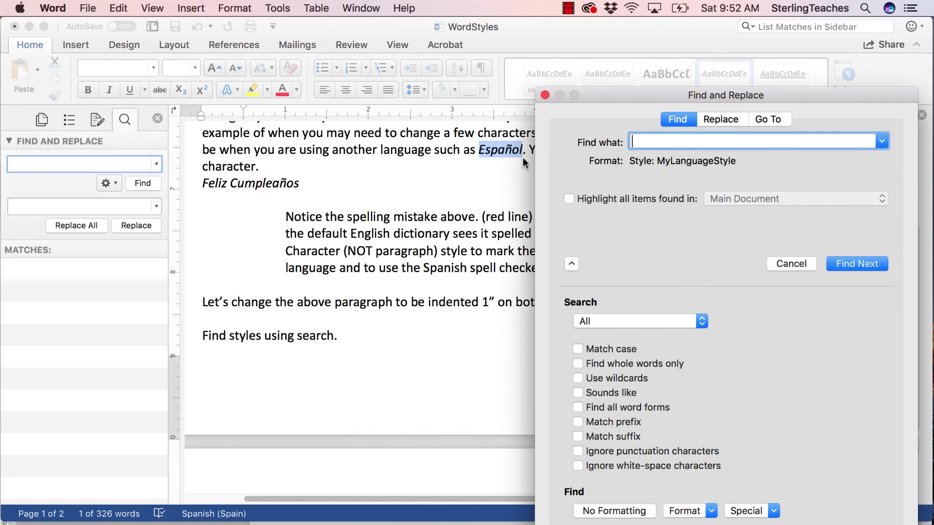
left_click(872, 267)
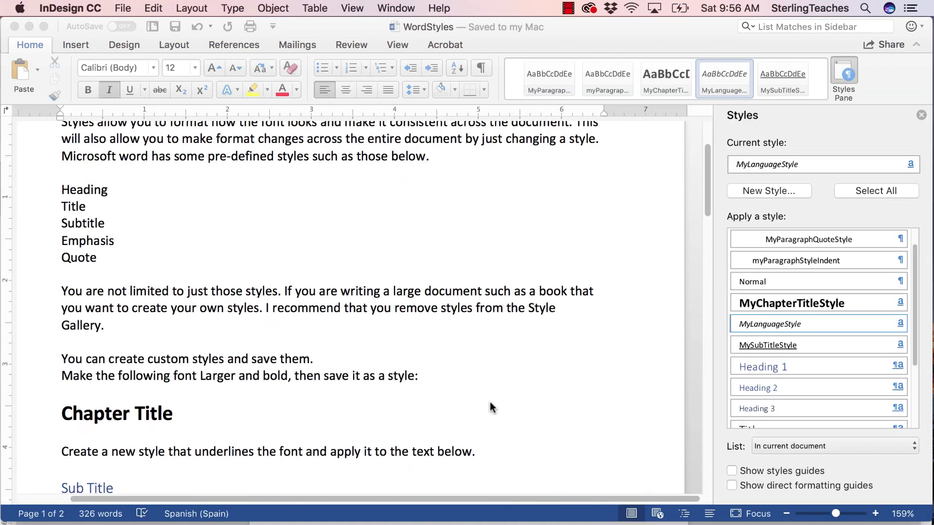
scroll(489, 401, "down", 15)
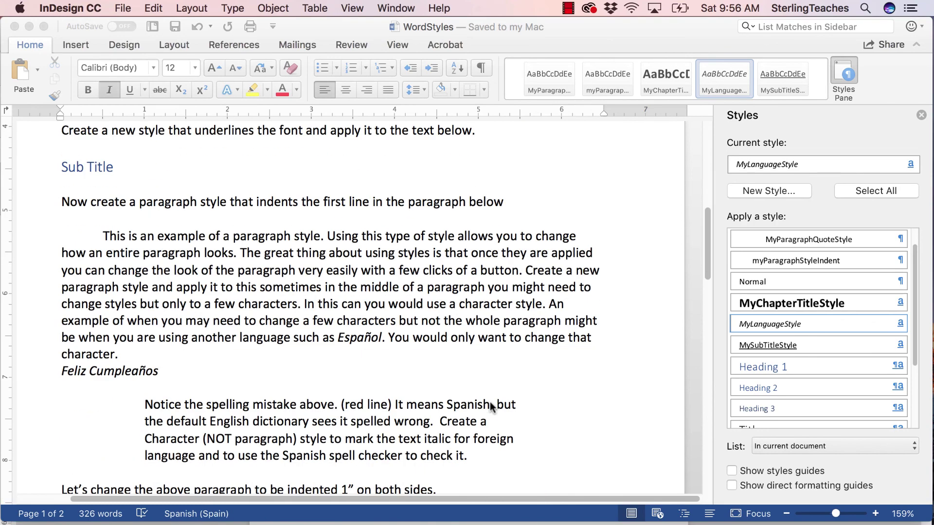